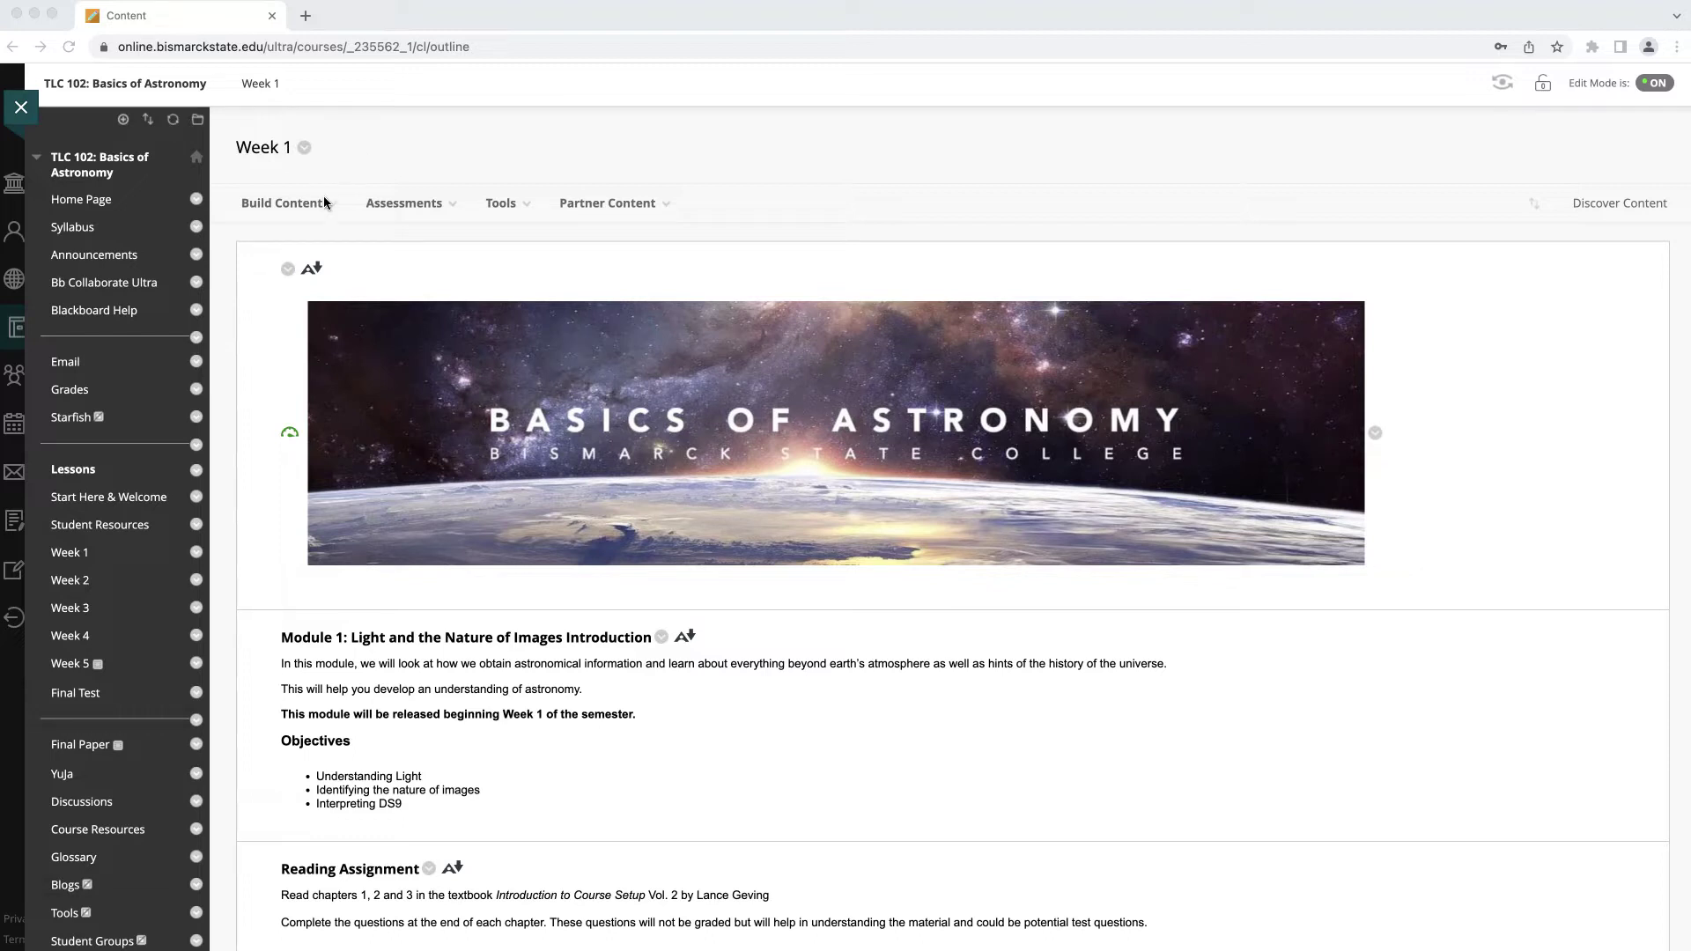
- Select the astronomy banner item in TLC 102 and change its options
left_click(289, 271)
left_click(289, 271)
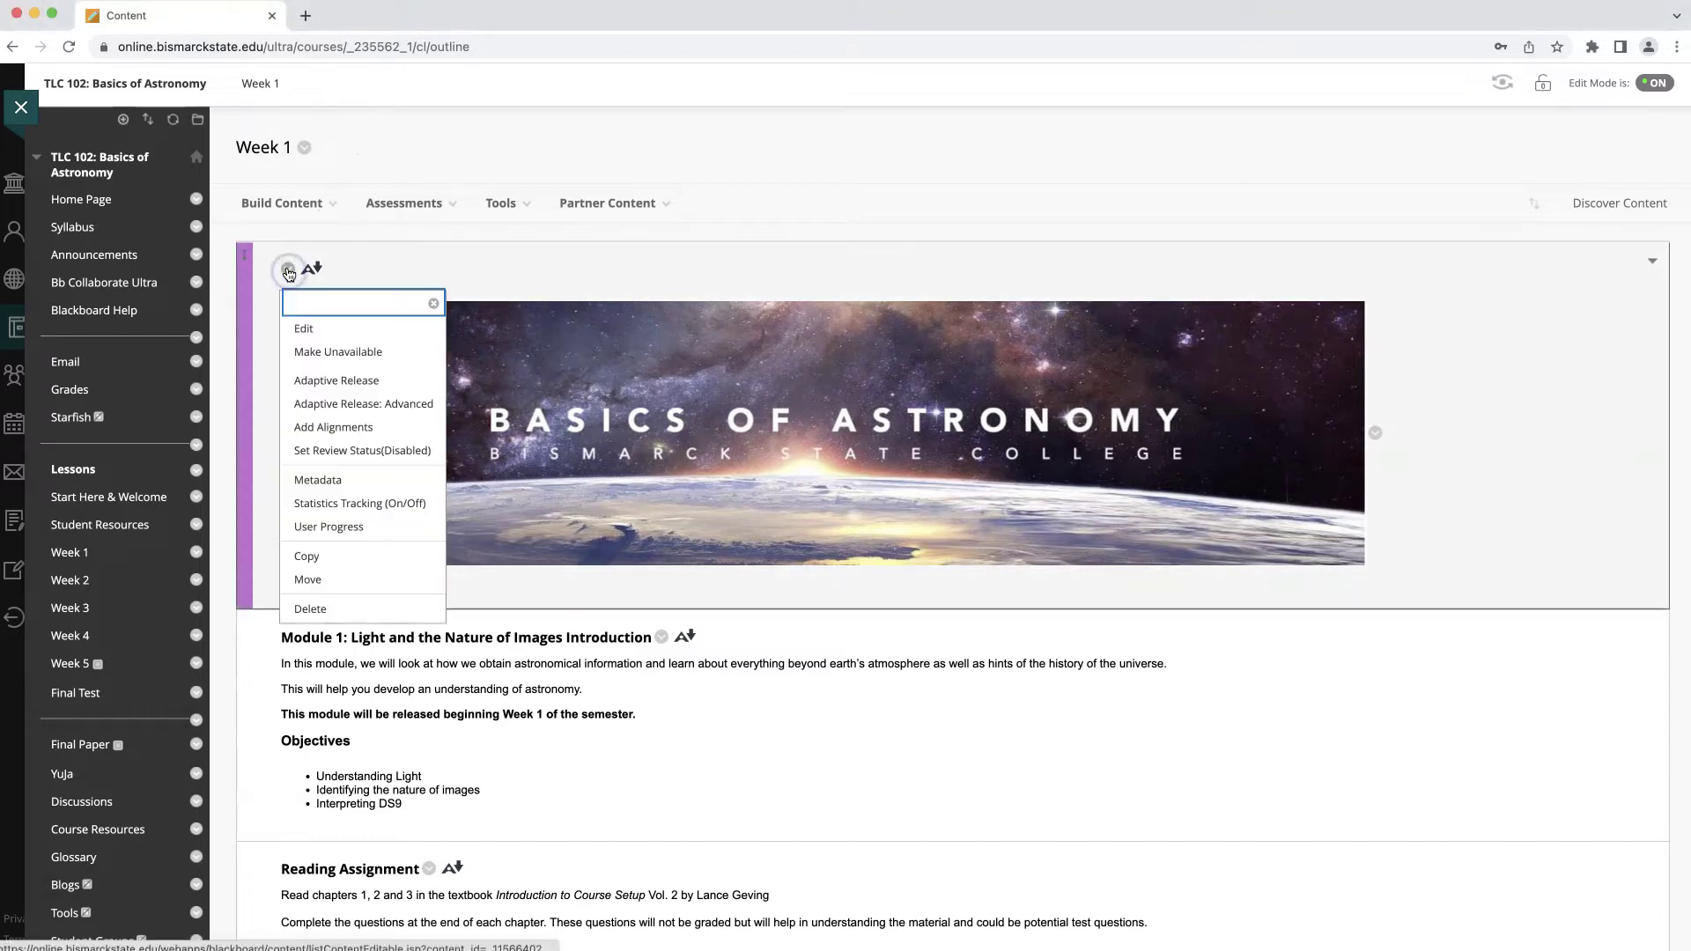
left_click(334, 557)
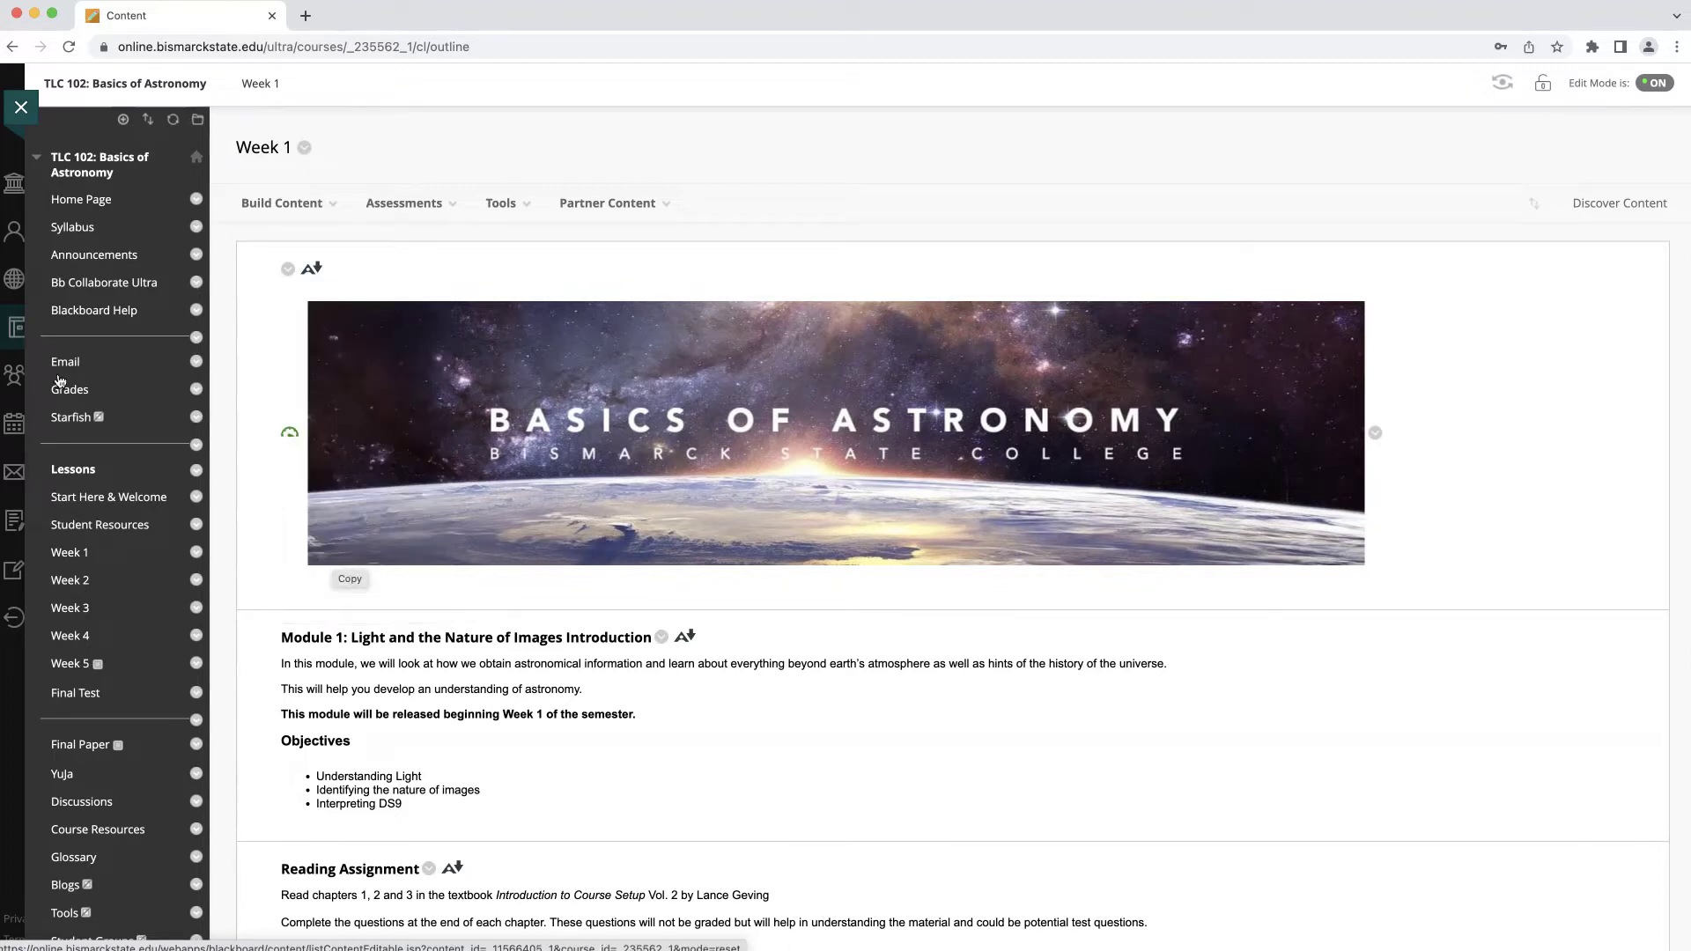
left_click(384, 199)
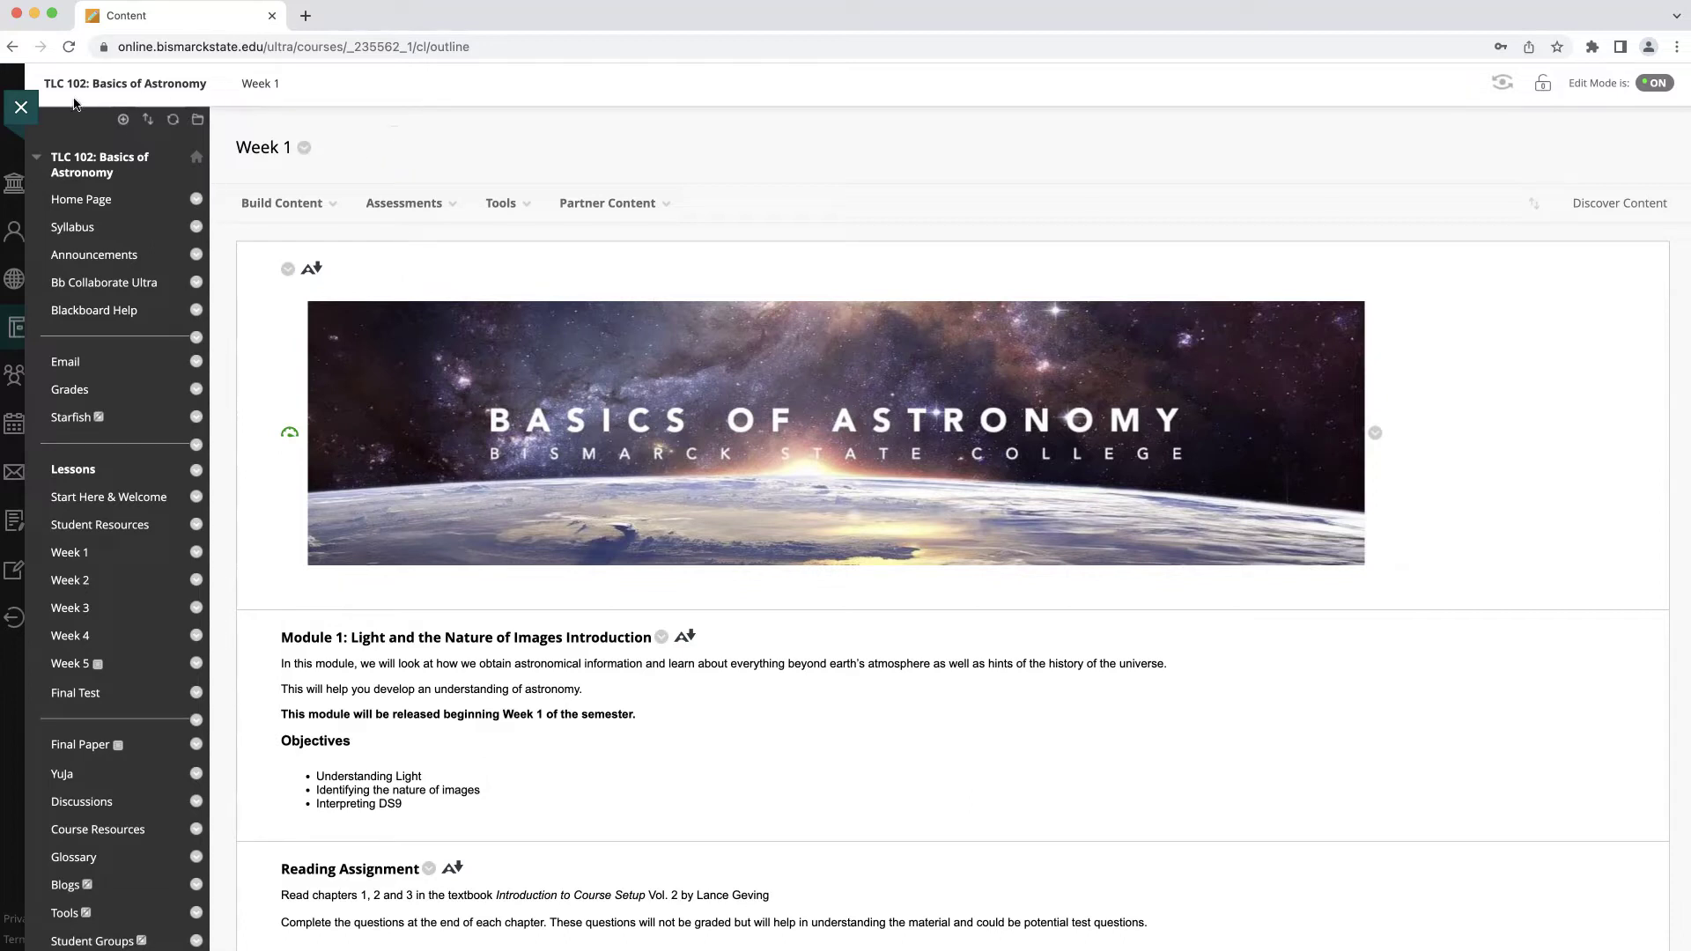
- Leave TLC 102, view the empty TLC 112 course, and return to the course list
left_click(21, 106)
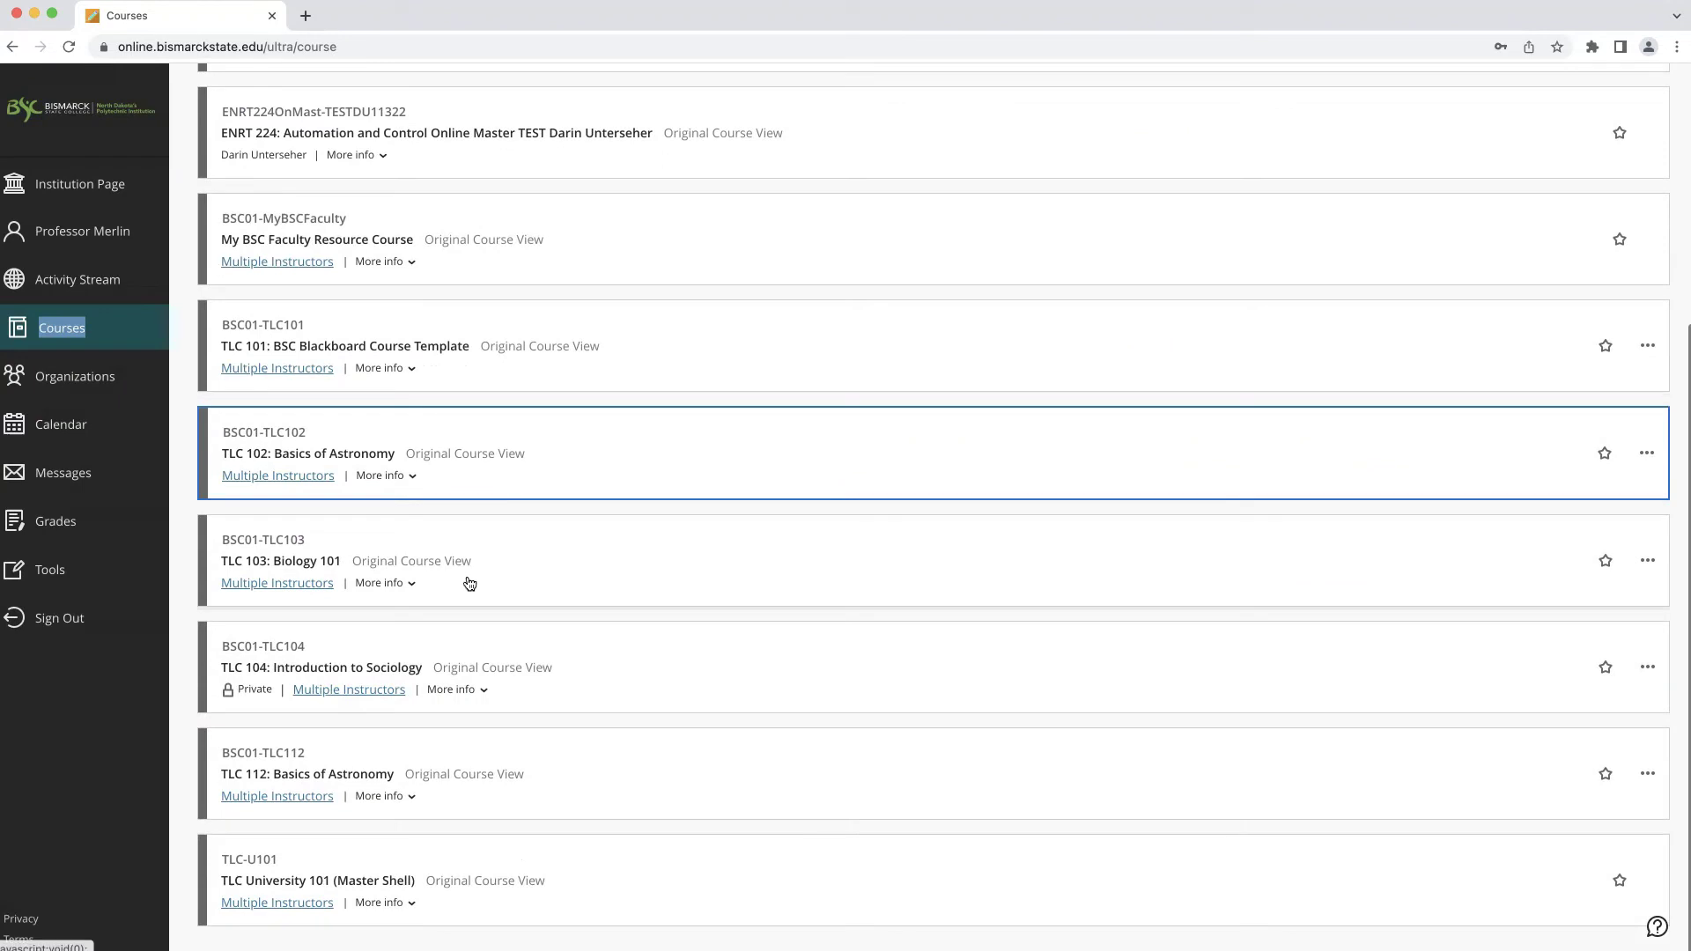
left_click(310, 783)
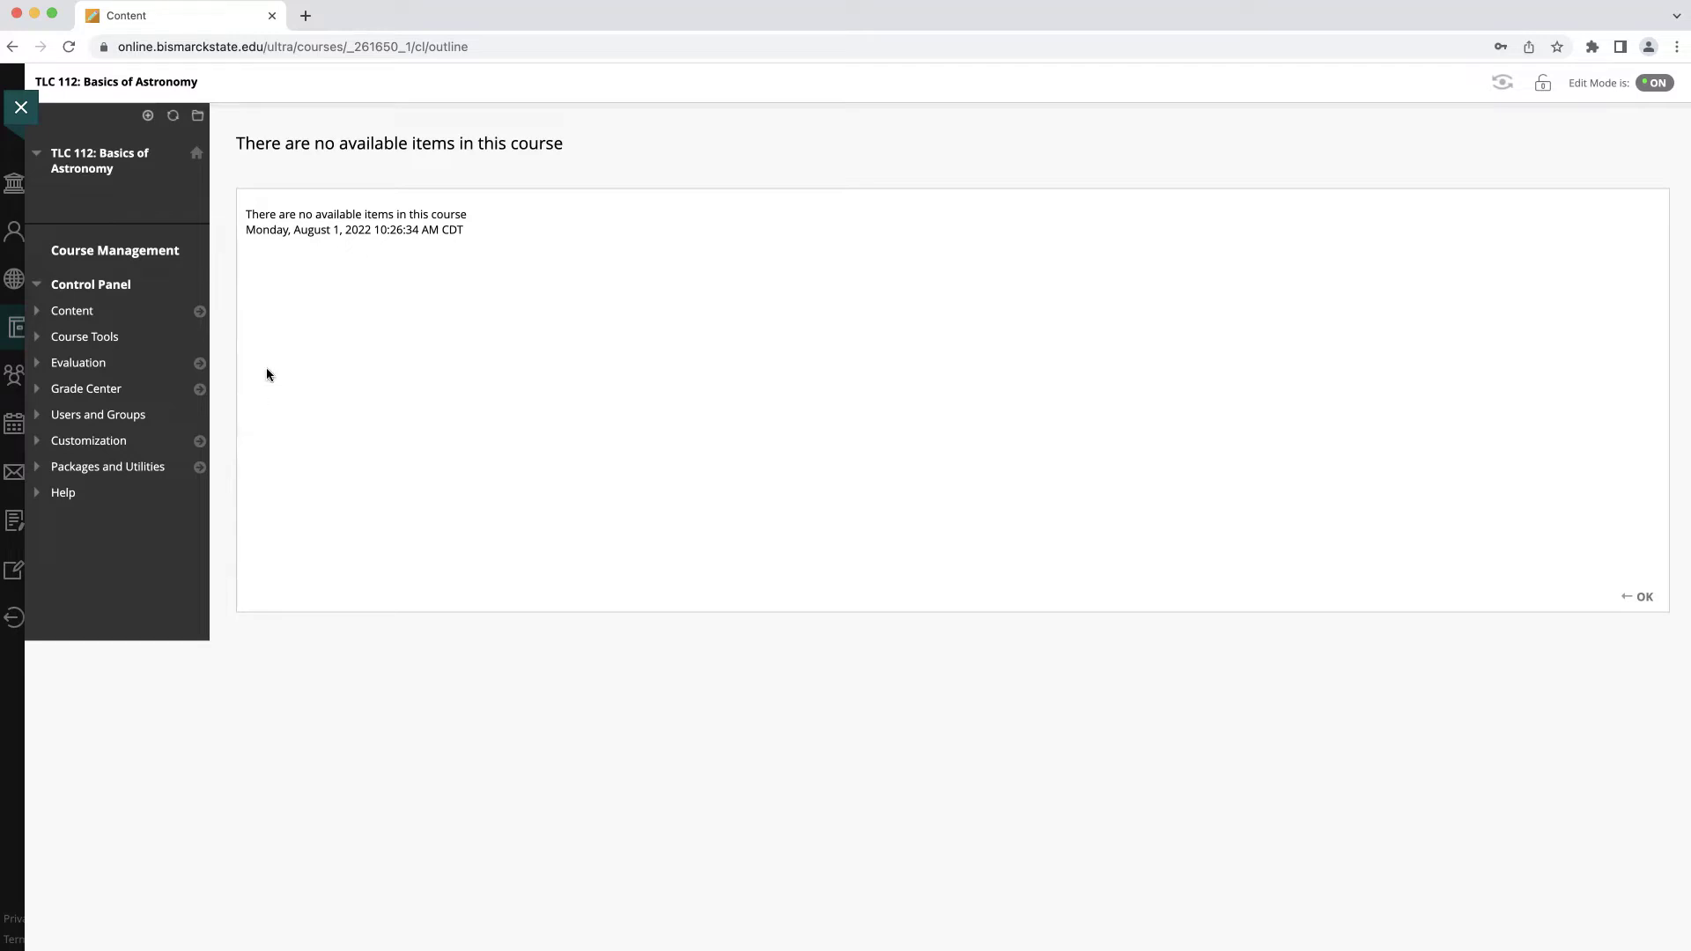
left_click(21, 108)
- Open the course list in a new tab, open TLC 112 there, and return to the first tab
right_click(61, 335)
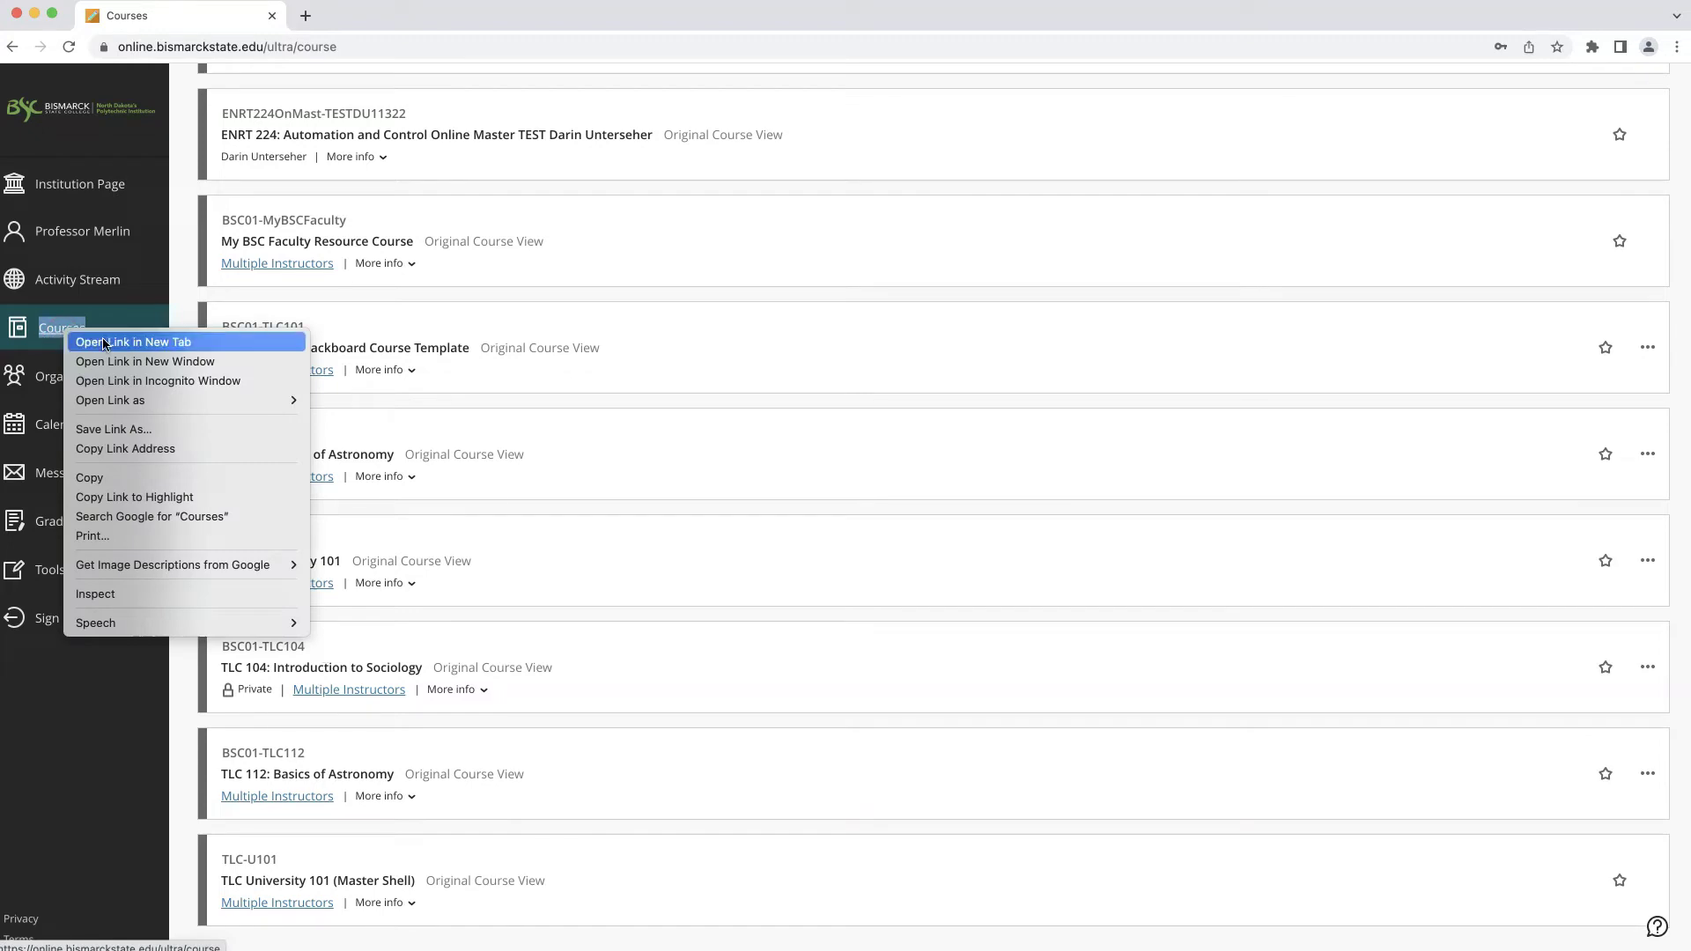
left_click(103, 343)
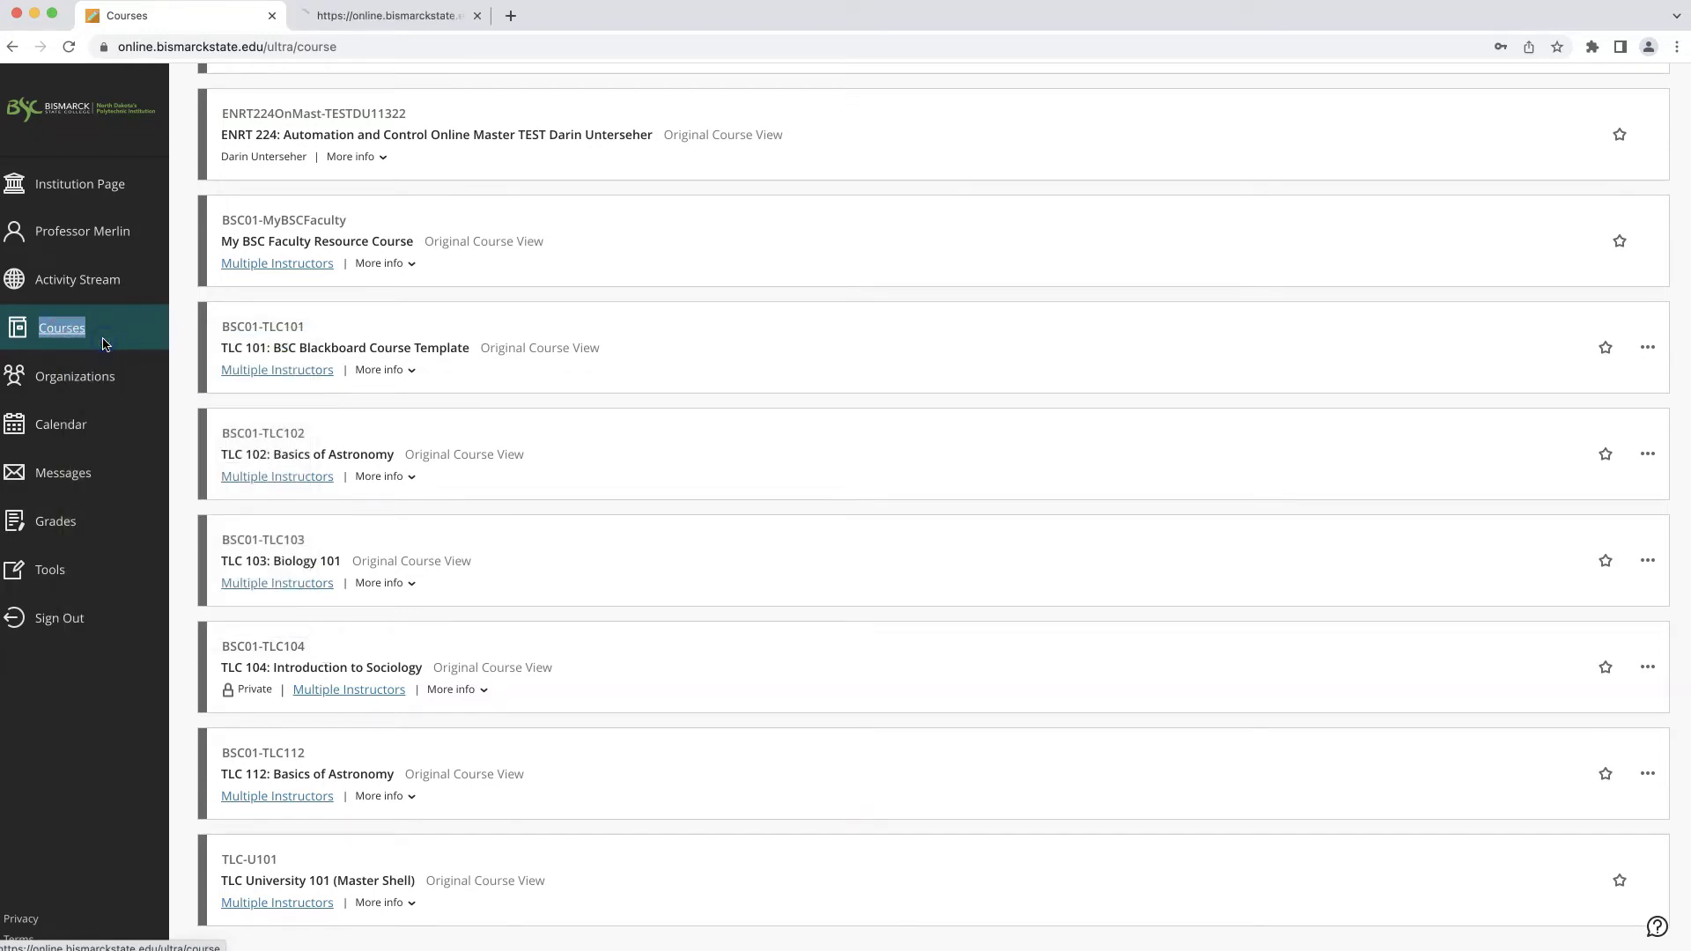
left_click(446, 16)
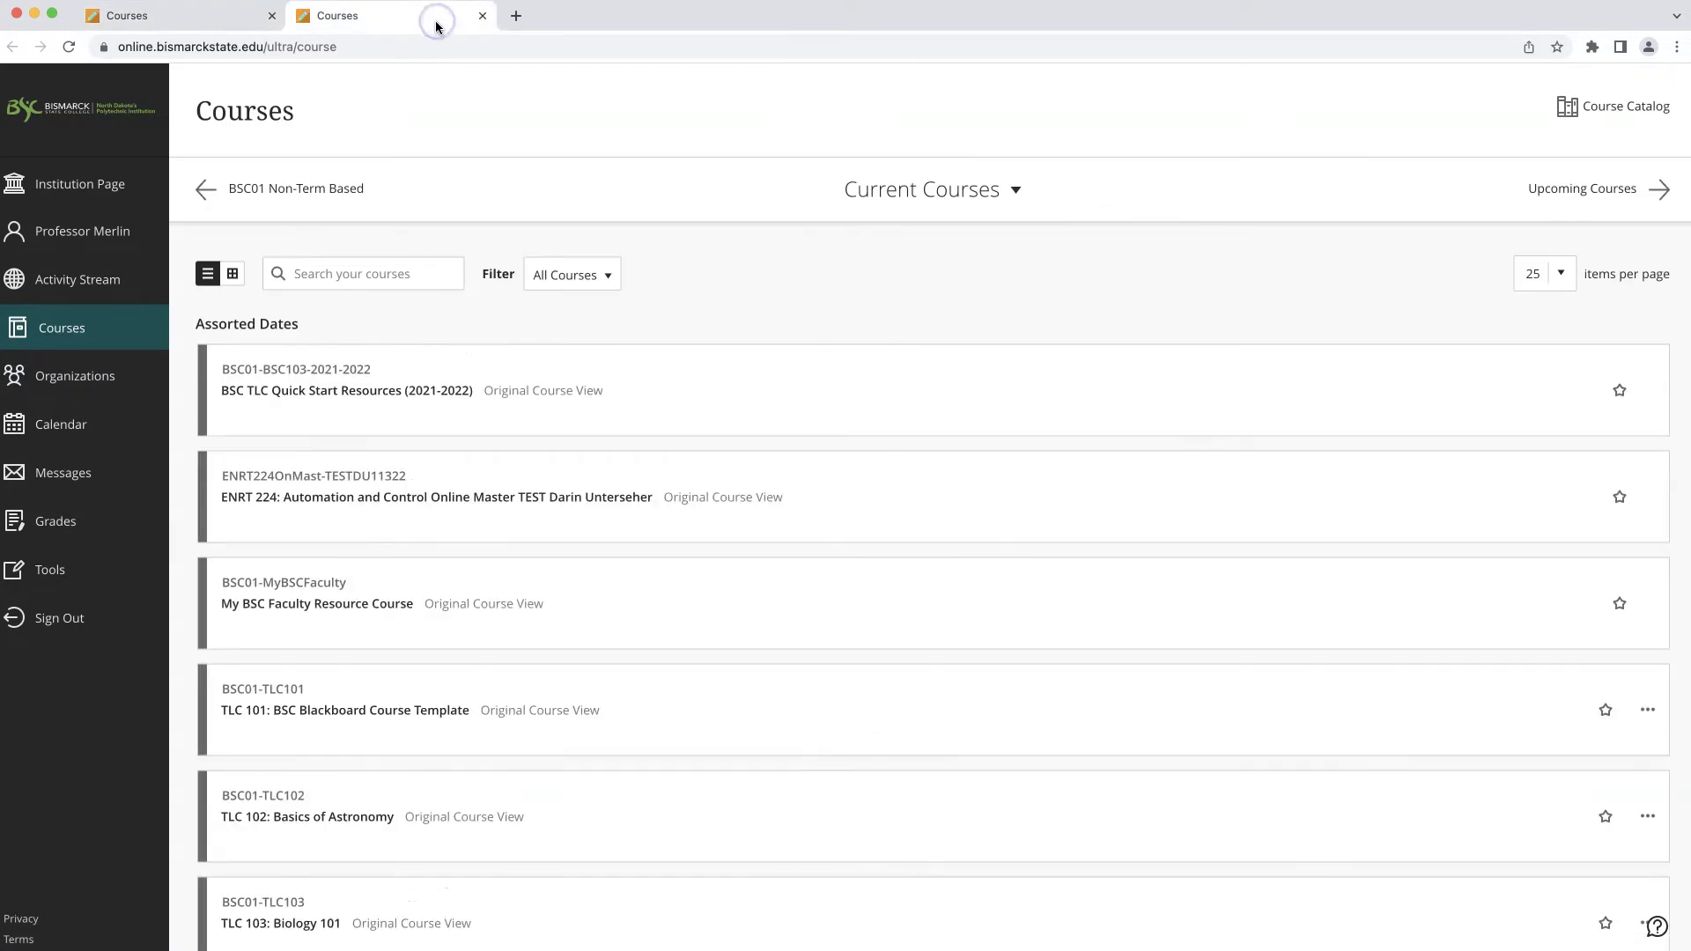
scroll(351, 810, "down", 3)
scroll(349, 797, "down", 2)
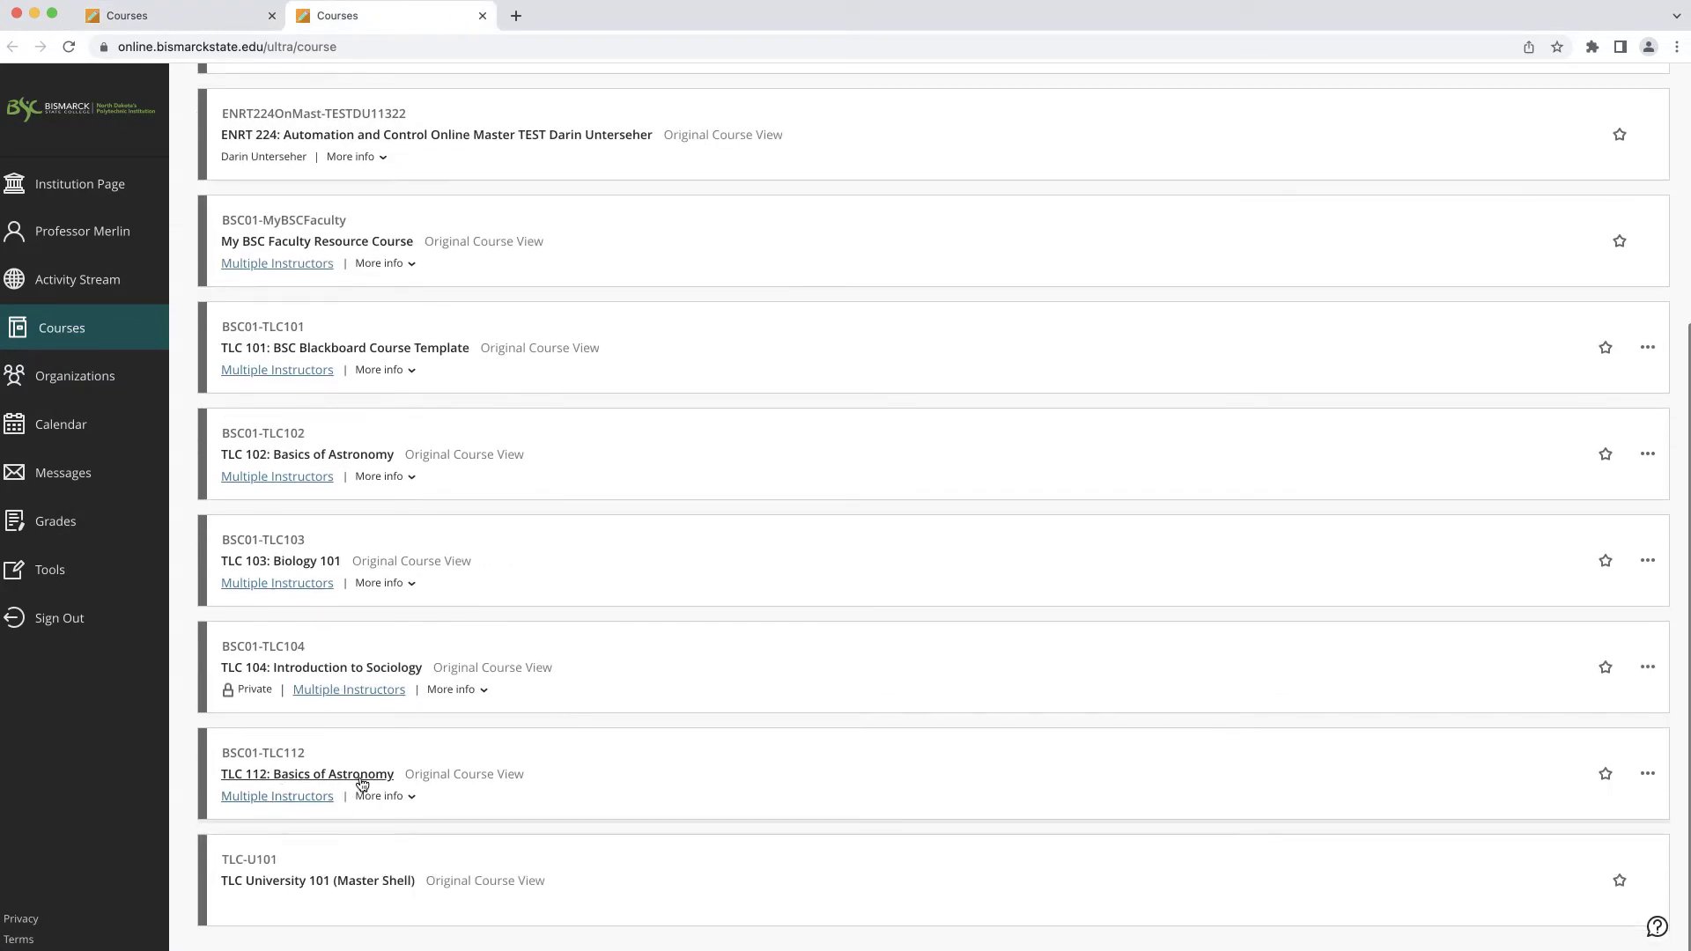
left_click(353, 782)
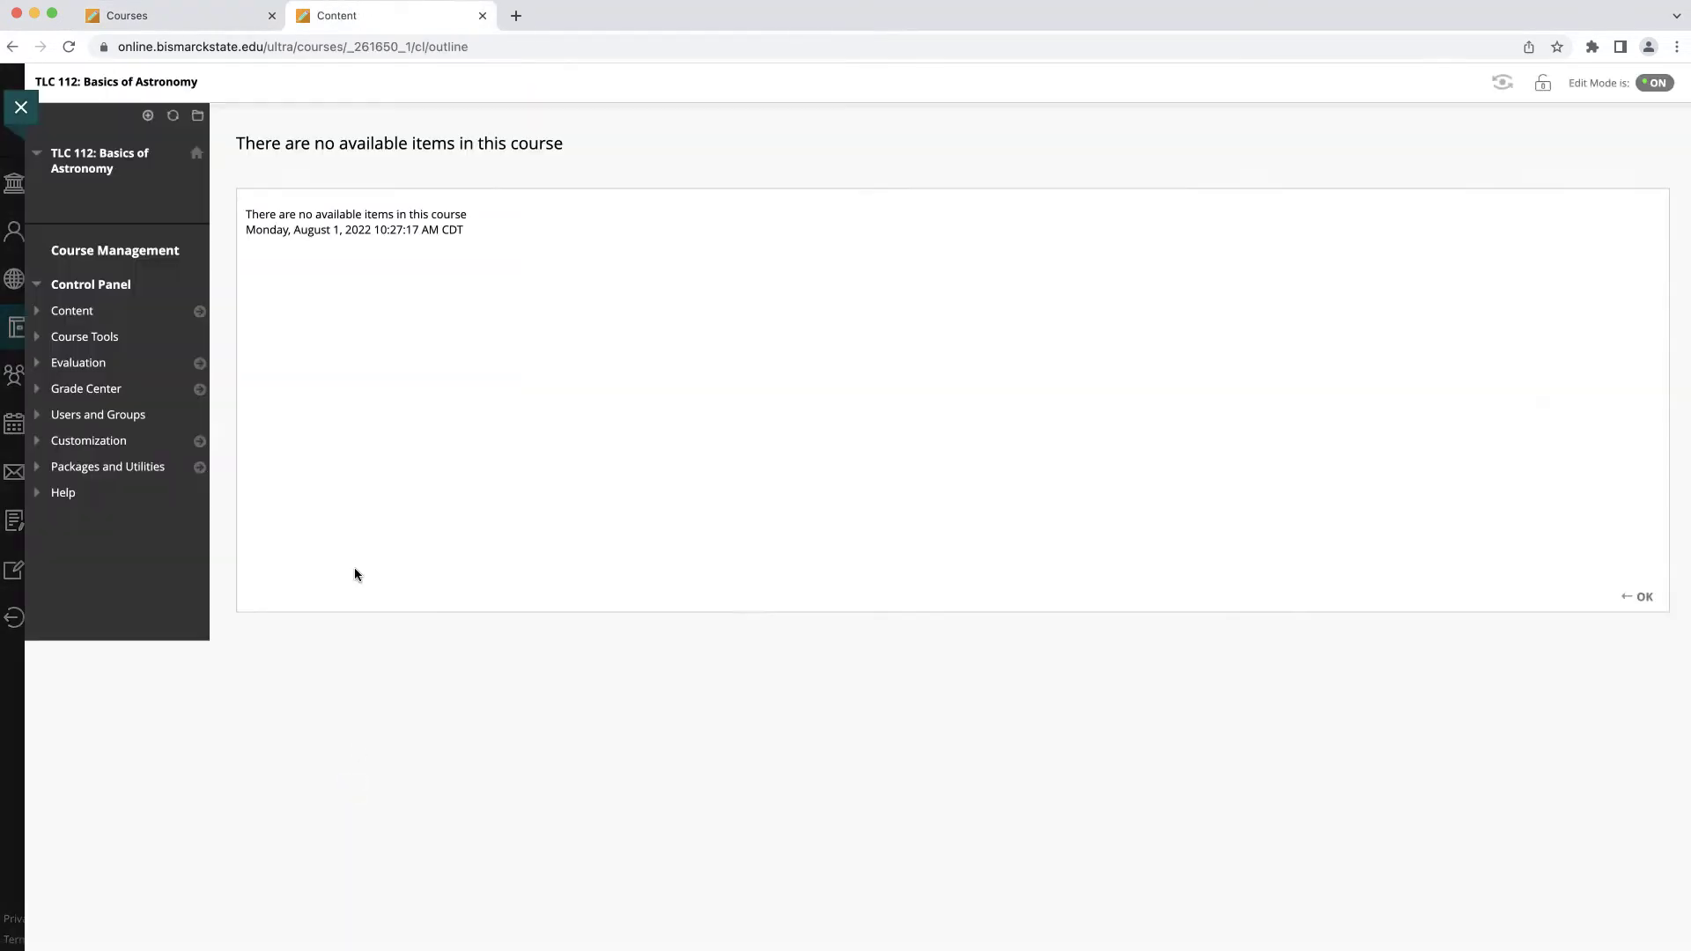
left_click(215, 16)
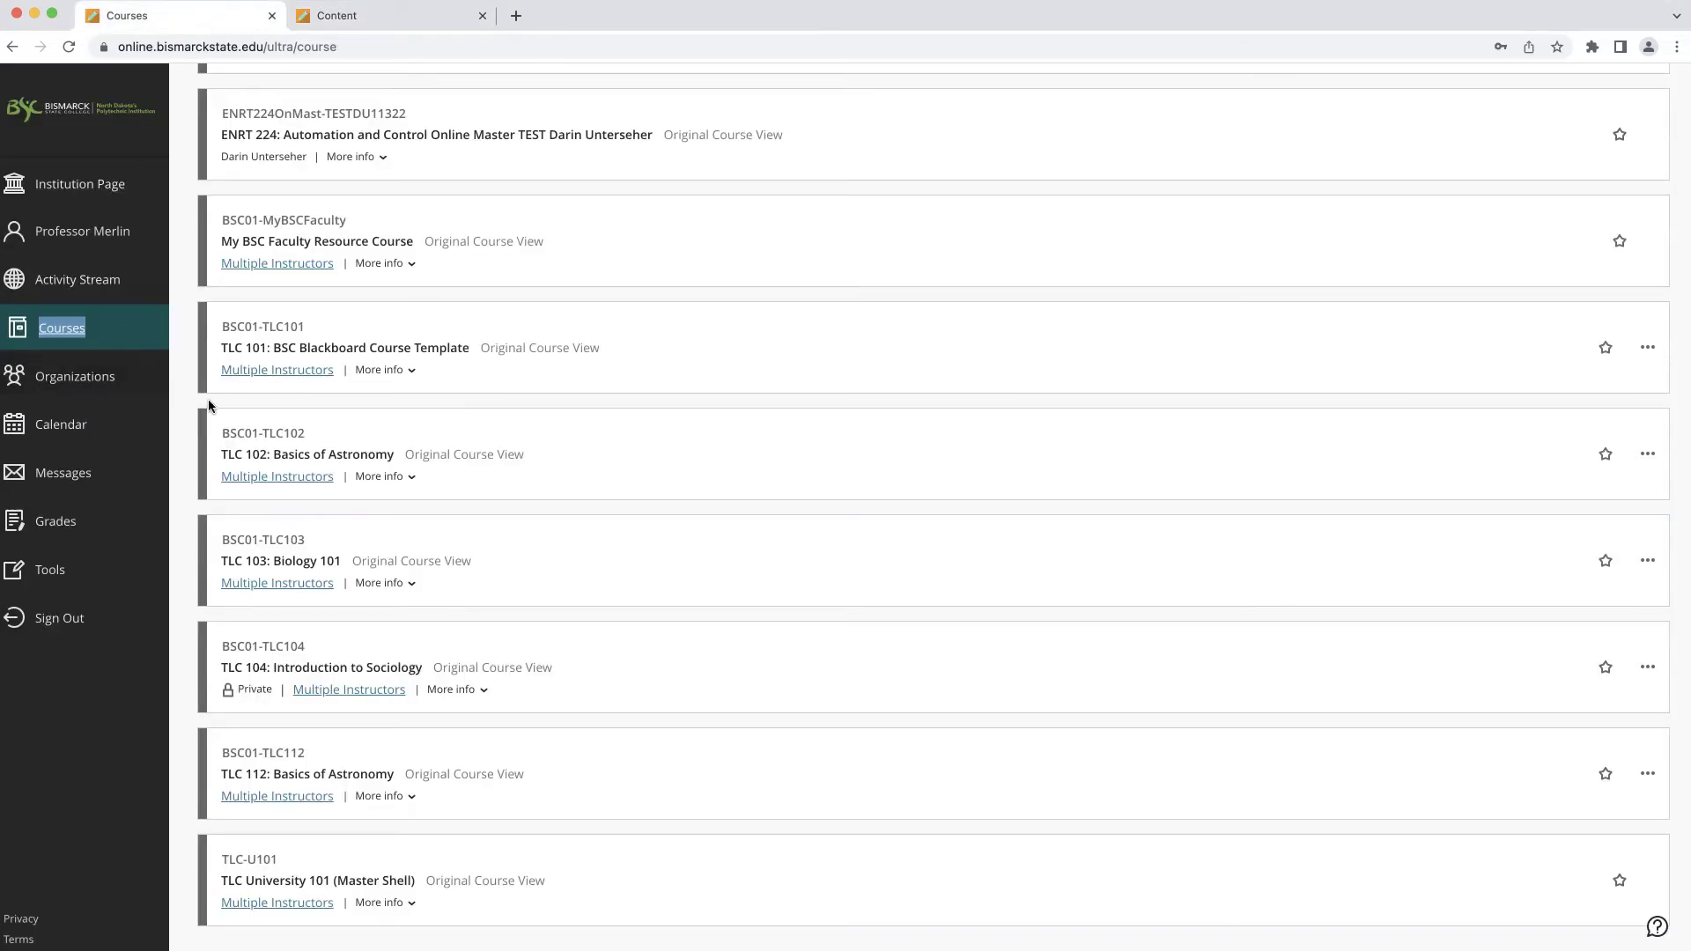
- Open TLC 102 and start Course Copy from Packages and Utilities
left_click(326, 455)
scroll(177, 548, "down", 4)
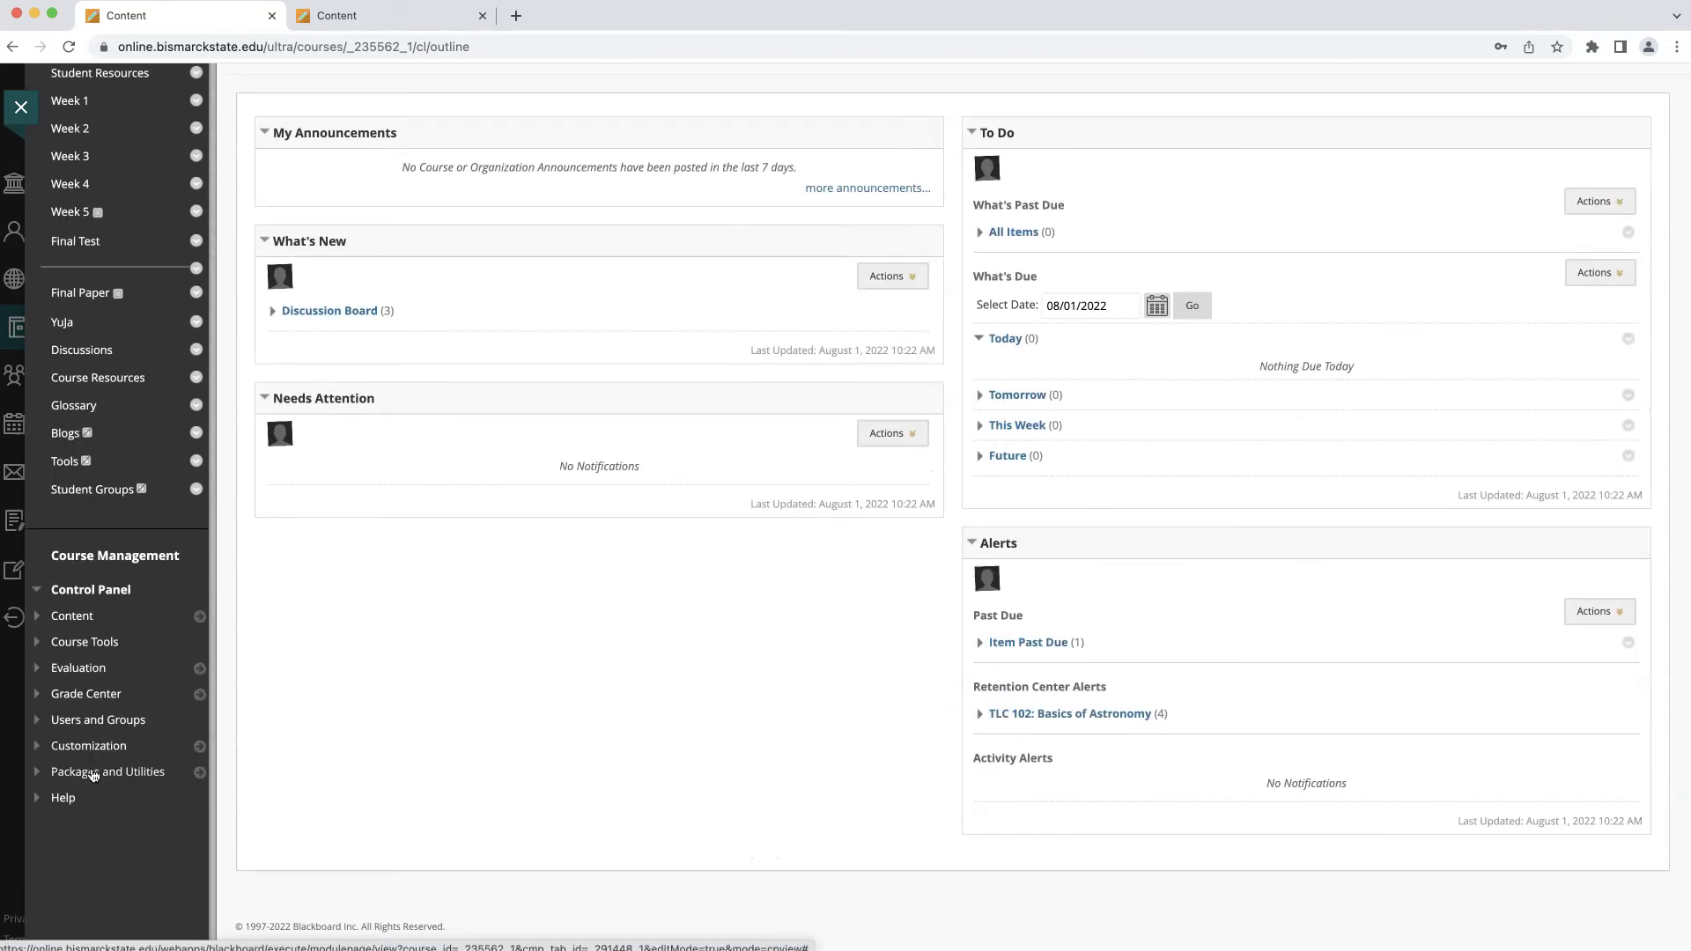
left_click(48, 774)
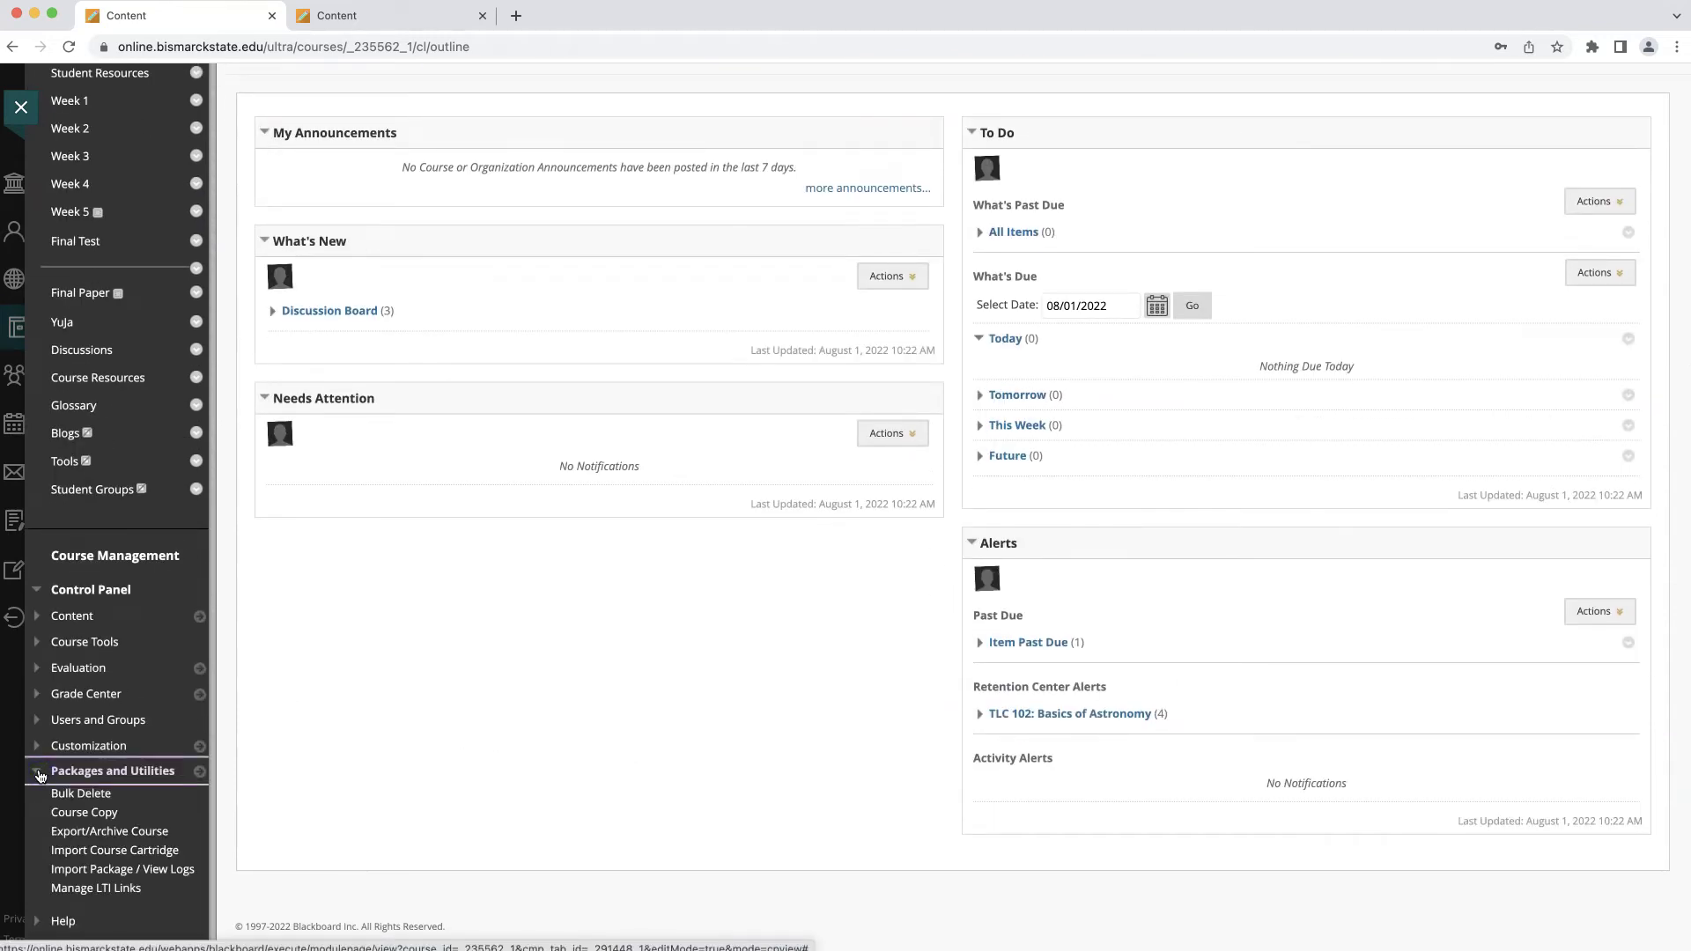
left_click(109, 814)
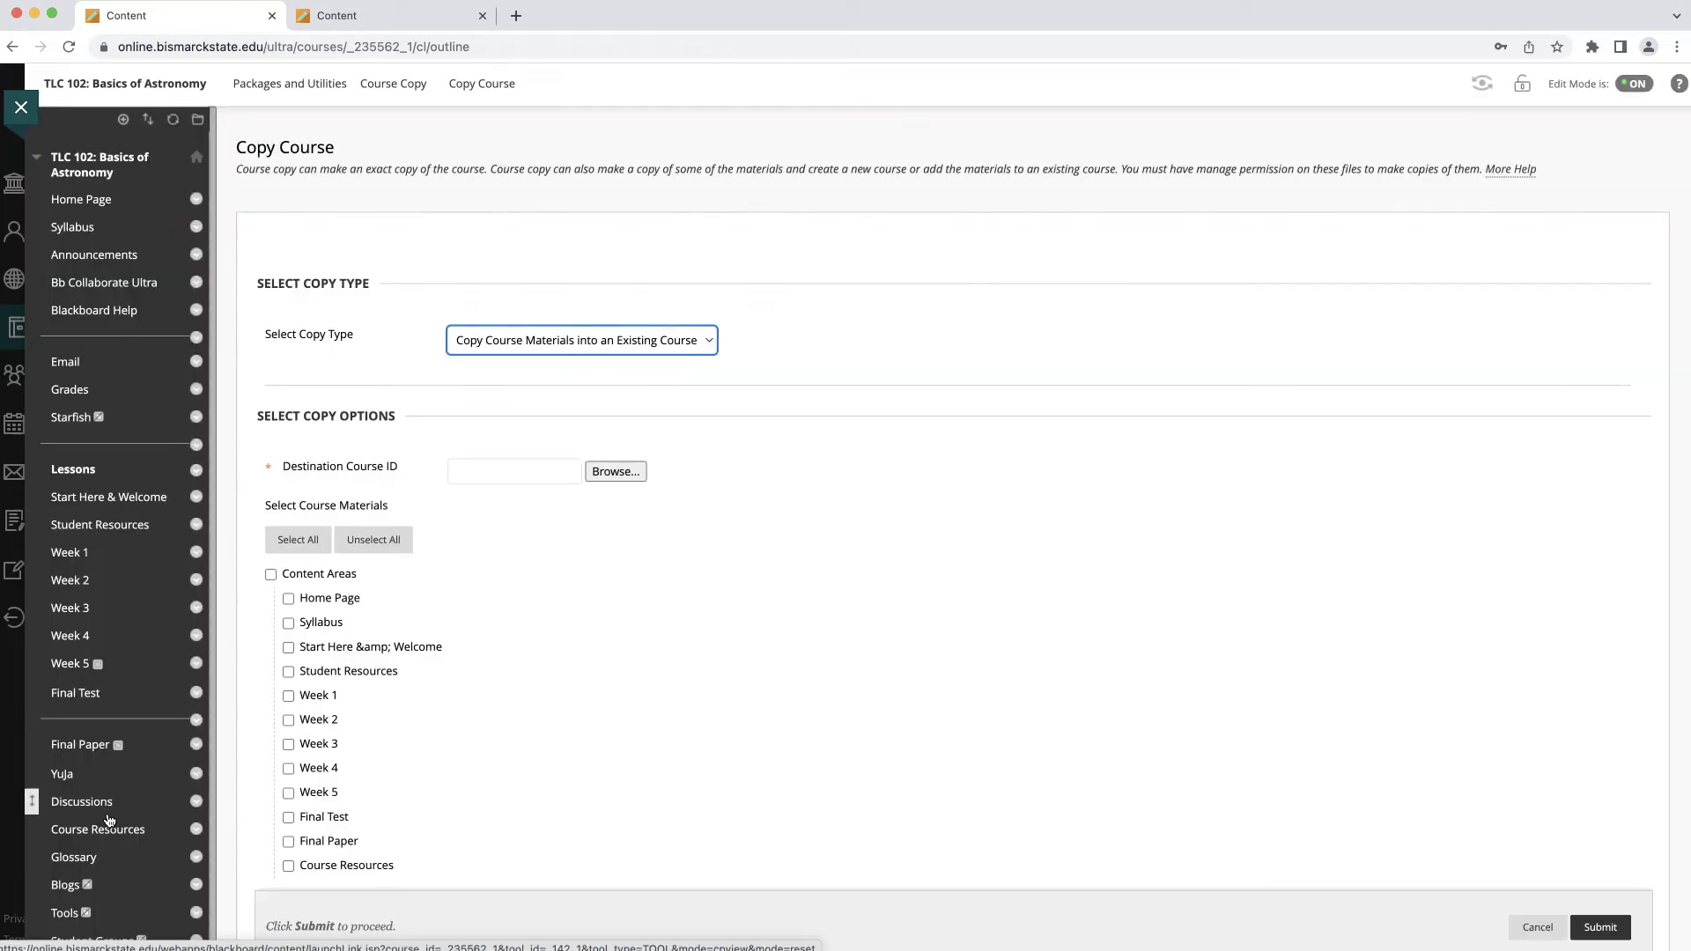
- Keep 'Copy Course Materials into an Existing Course' and choose BSC01-TLC112 as the destination
left_click(578, 344)
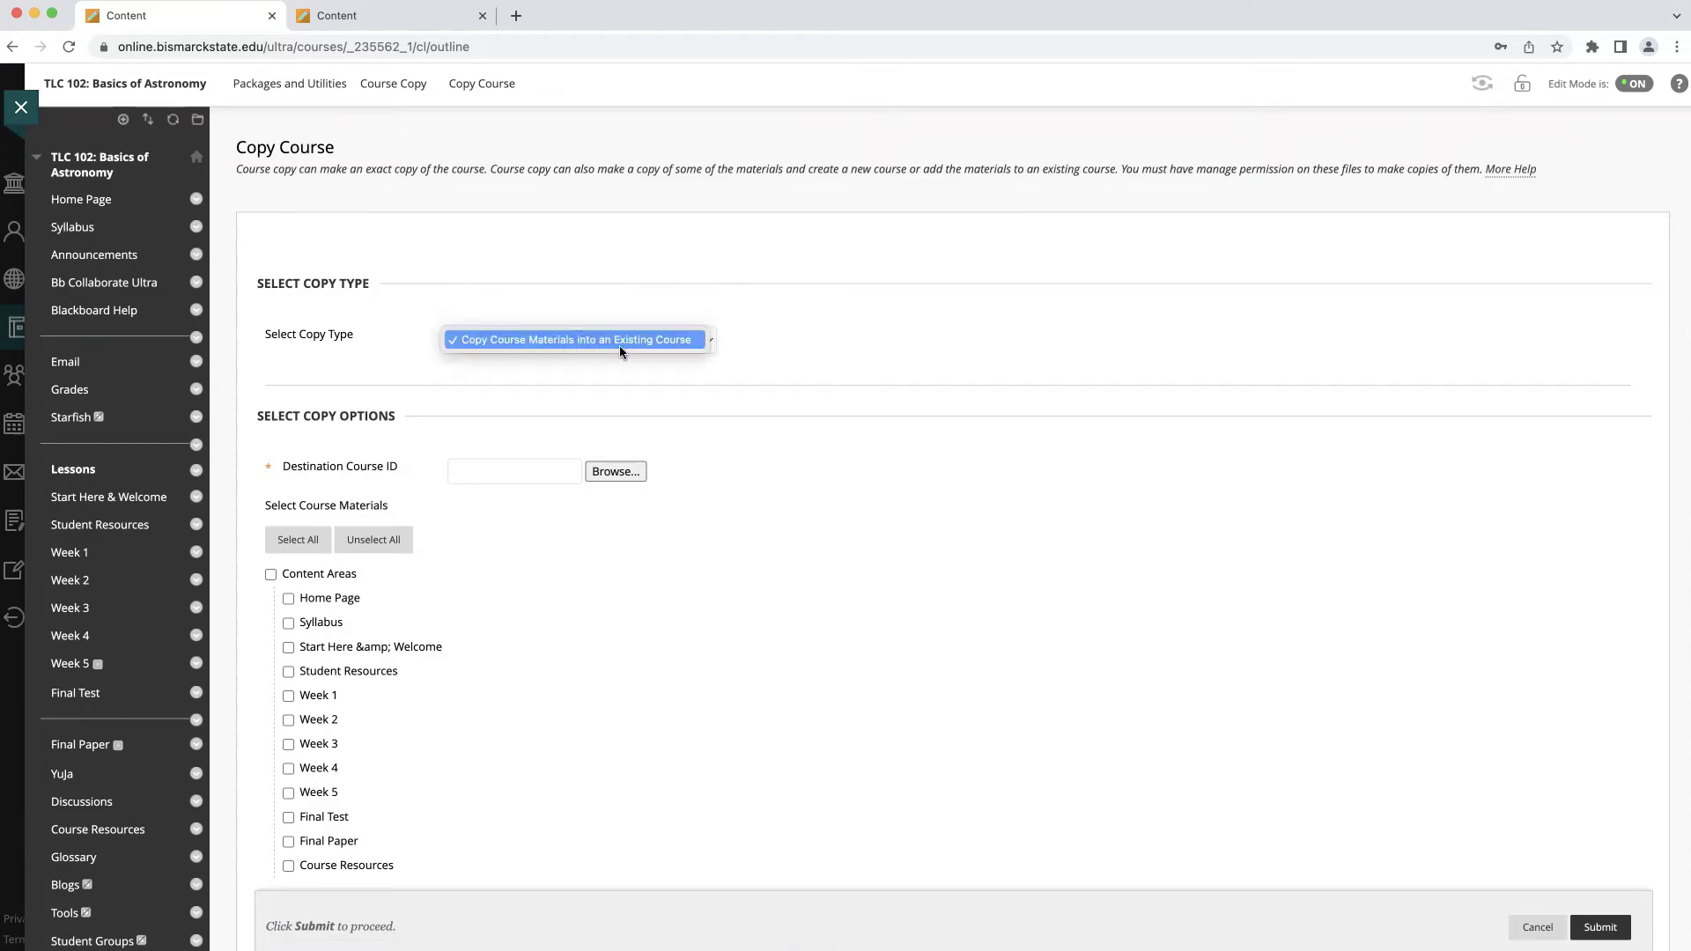
left_click(620, 345)
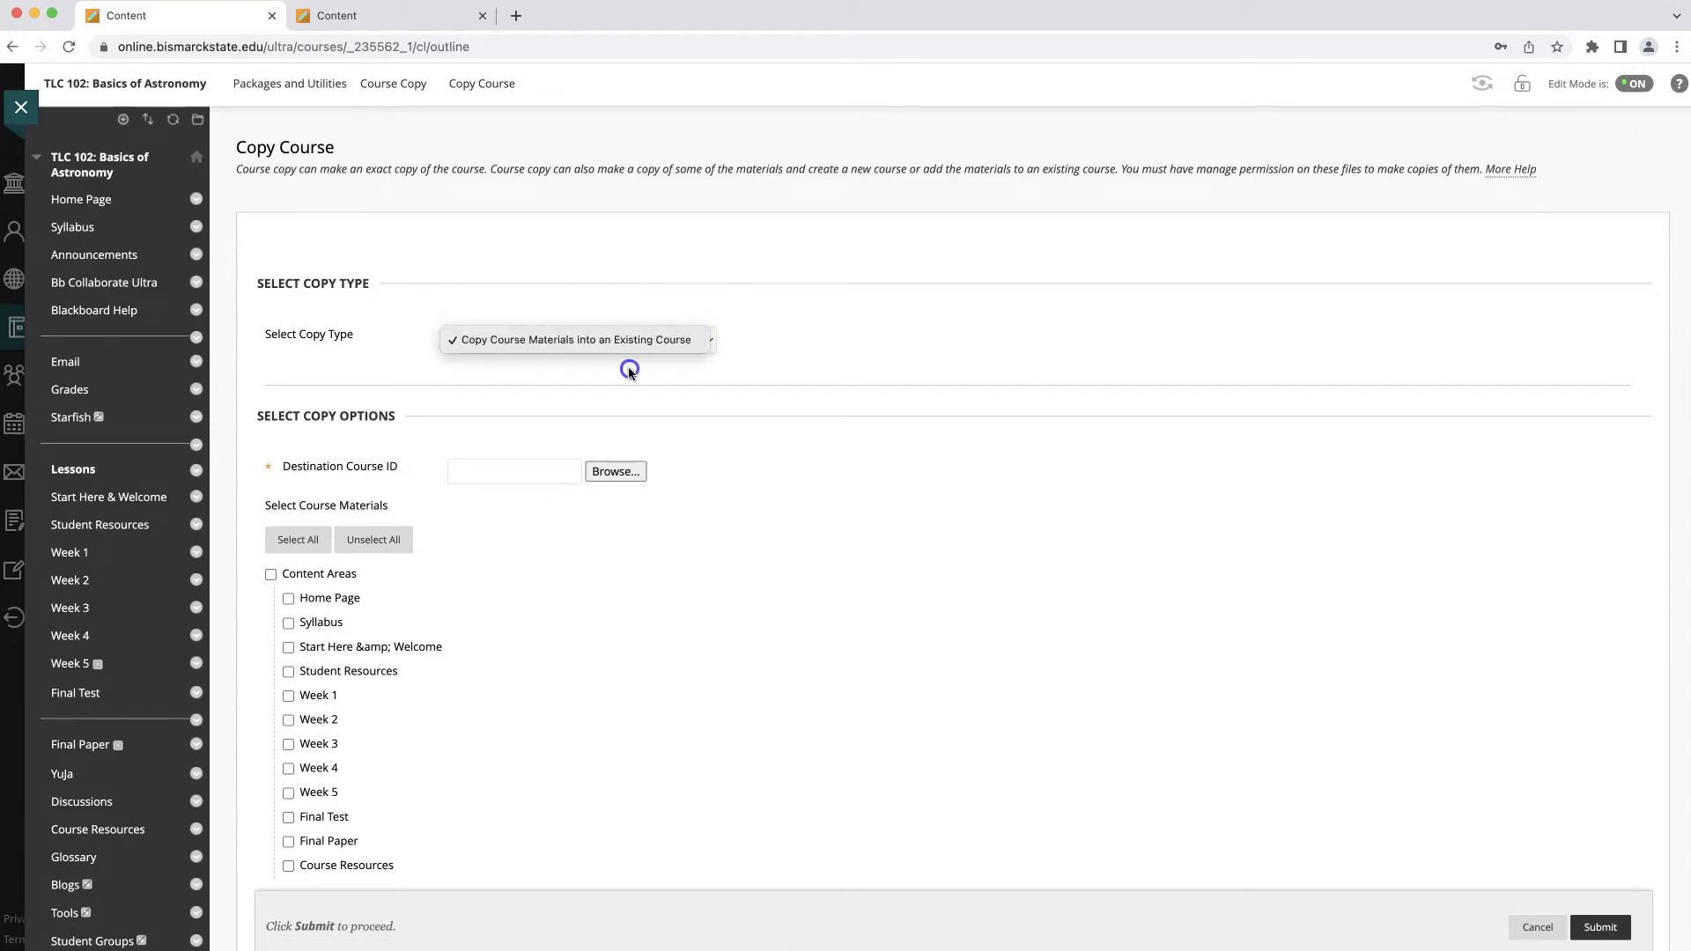
left_click(615, 472)
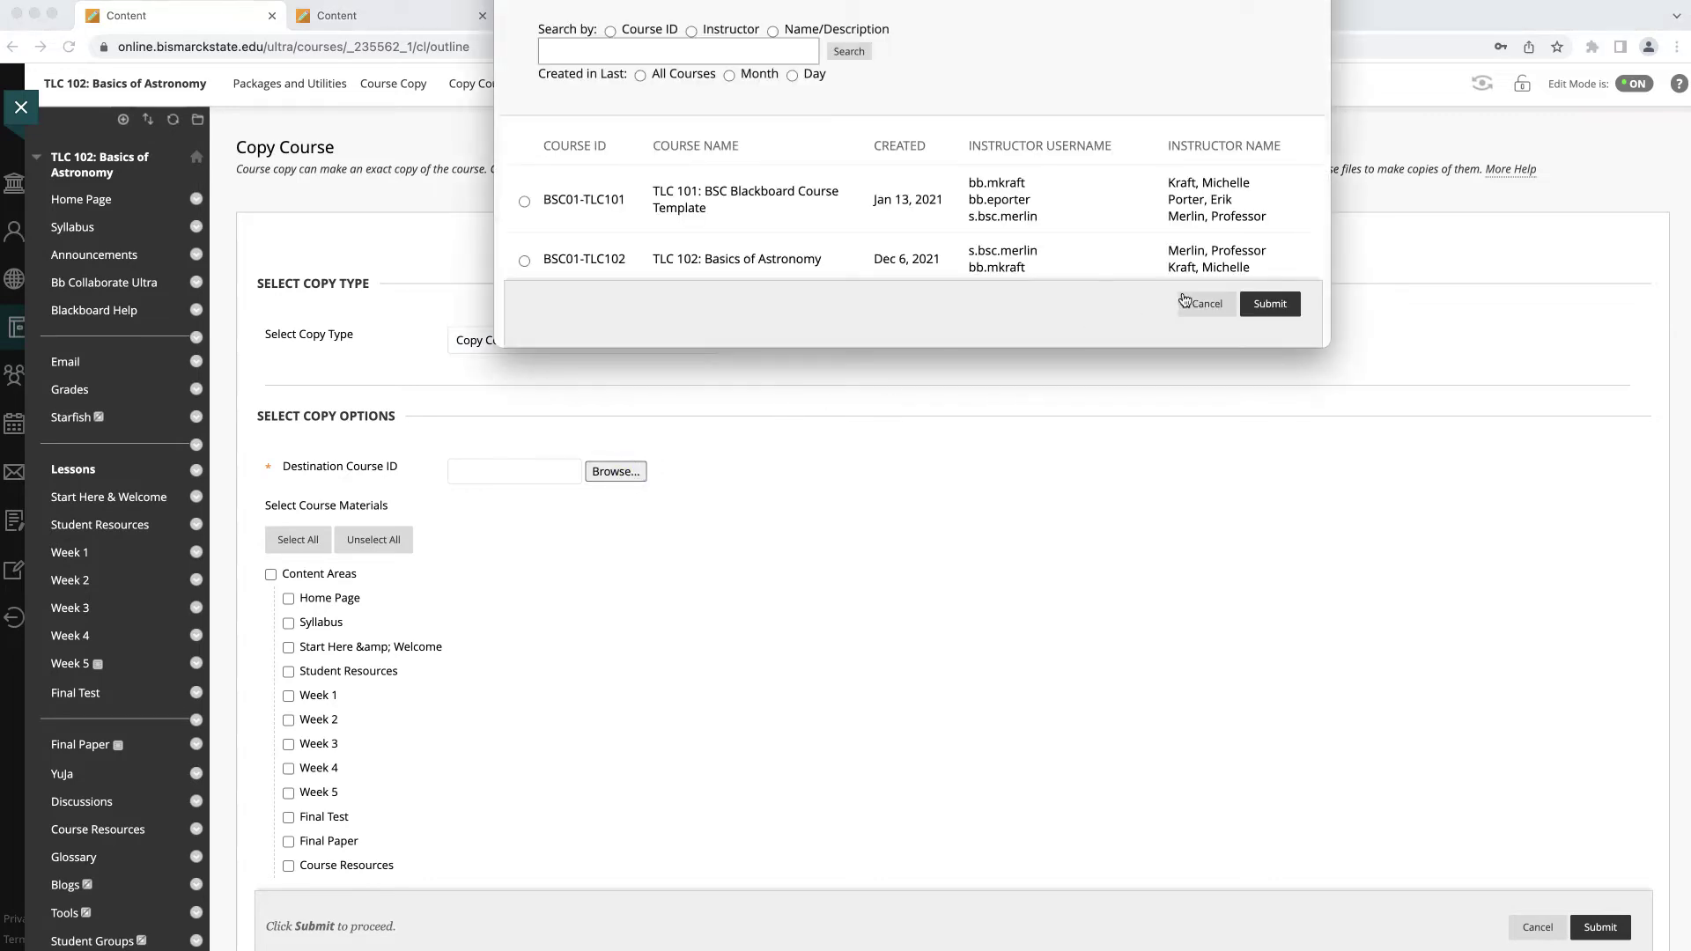
left_click_drag(1326, 344, 1408, 639)
left_click(550, 379)
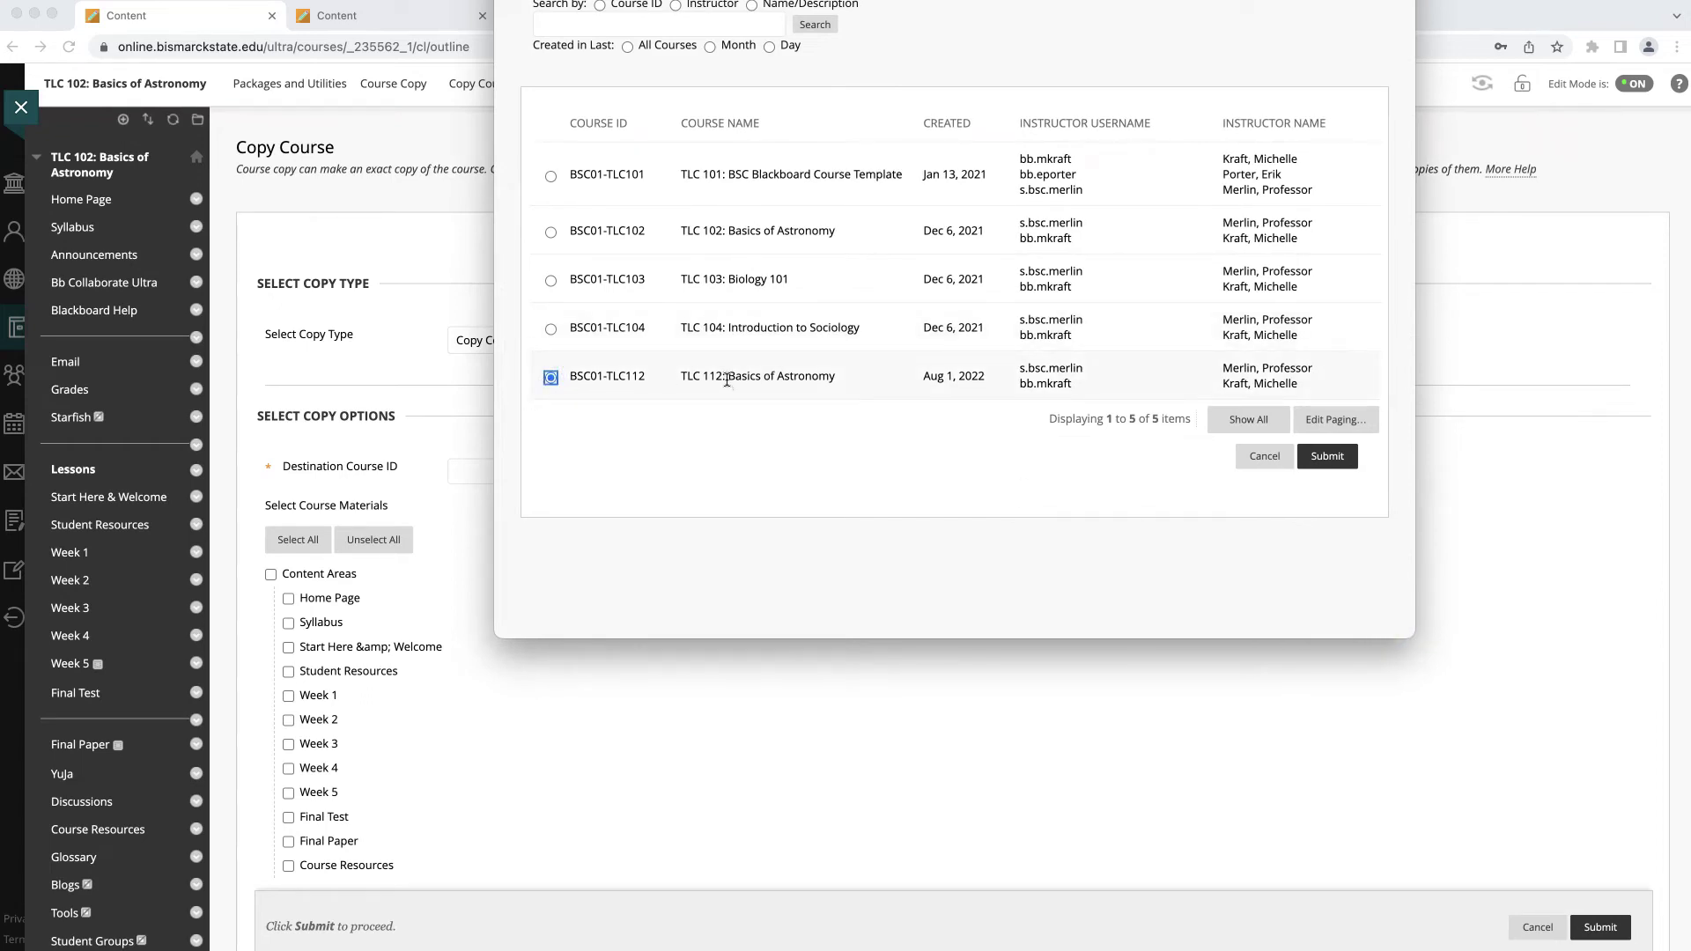
left_click(1329, 467)
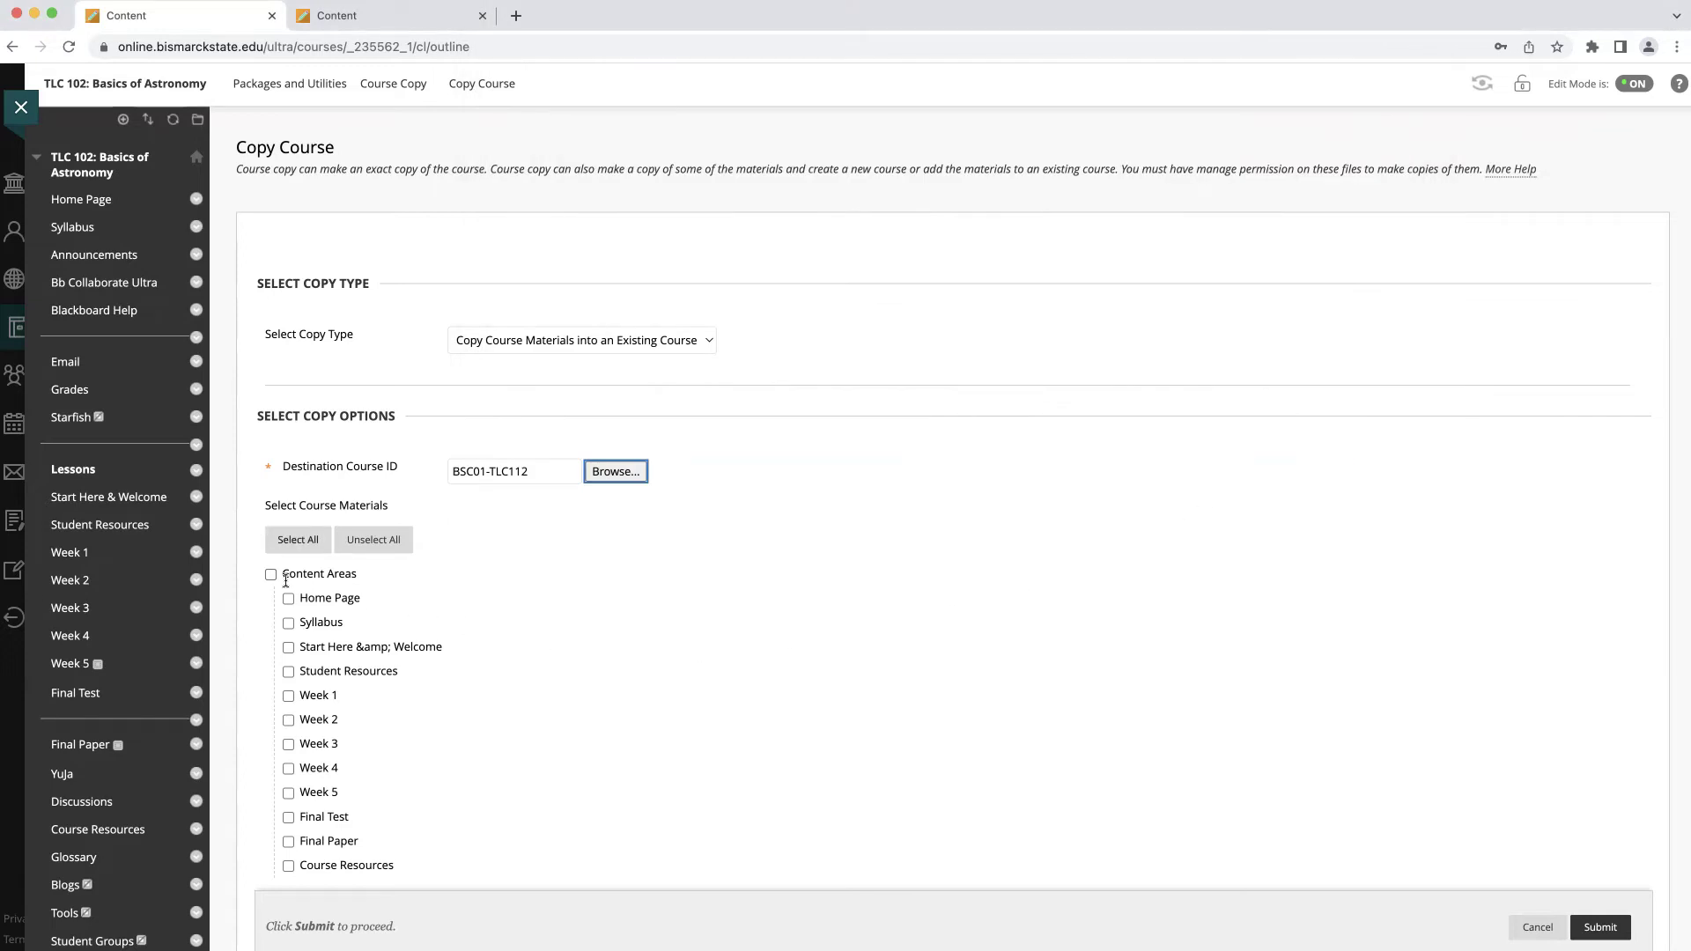
- Select all TLC 102 course materials for copying and review the remaining copy options
scroll(342, 803, "down", 2)
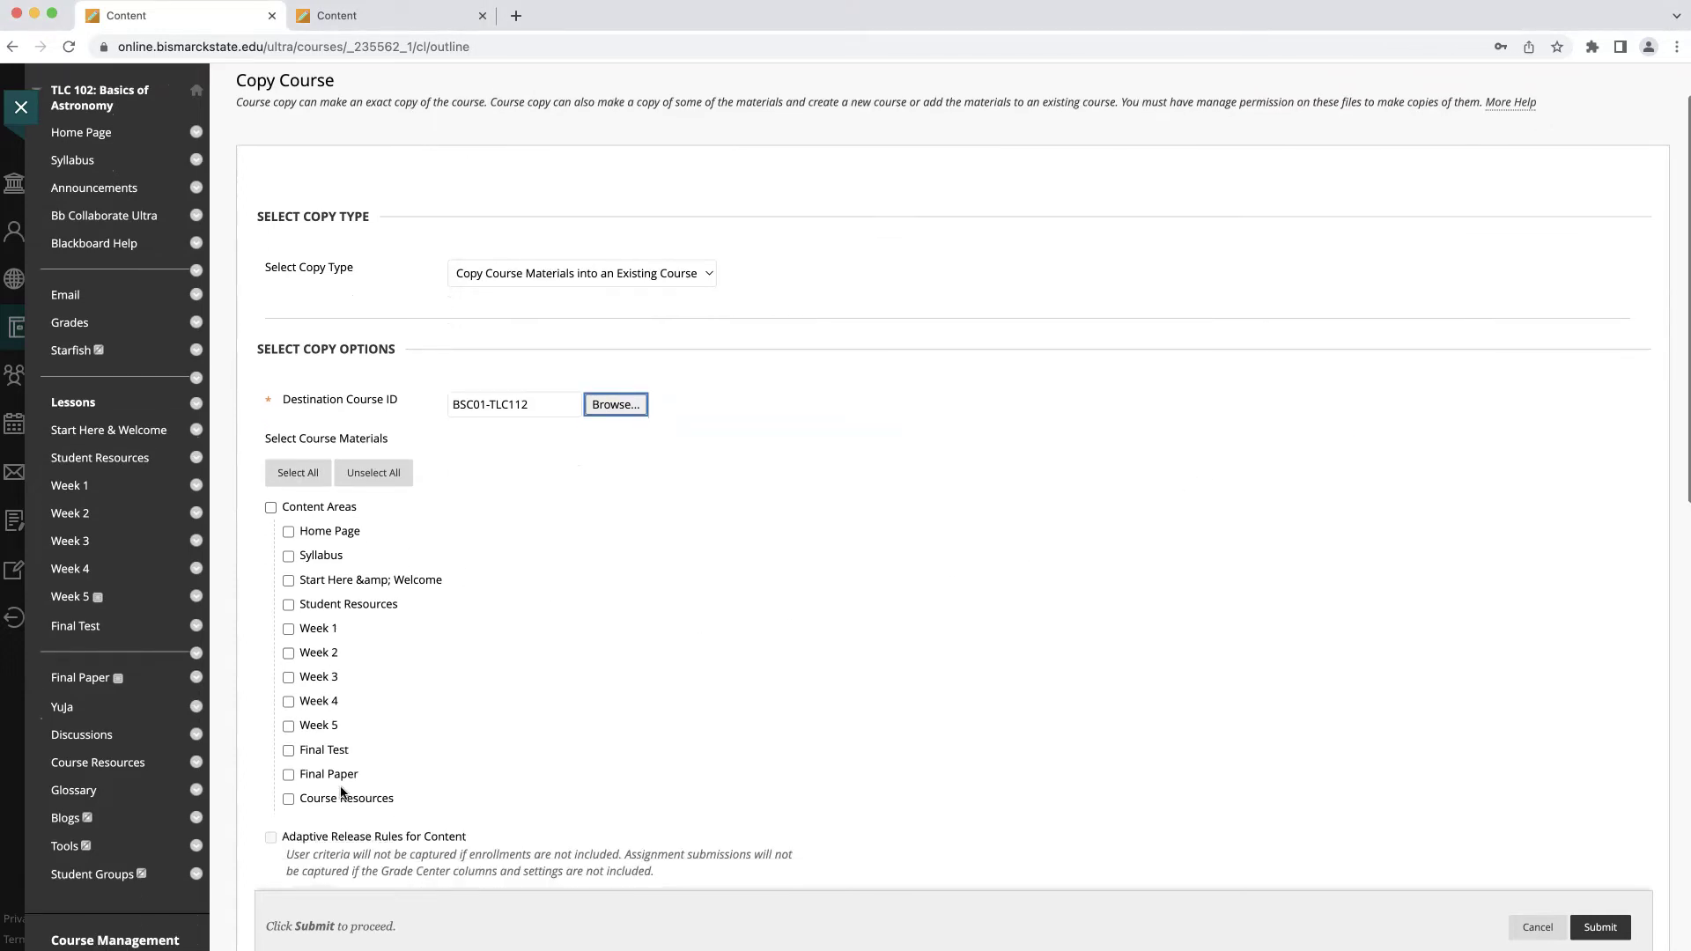
left_click(304, 475)
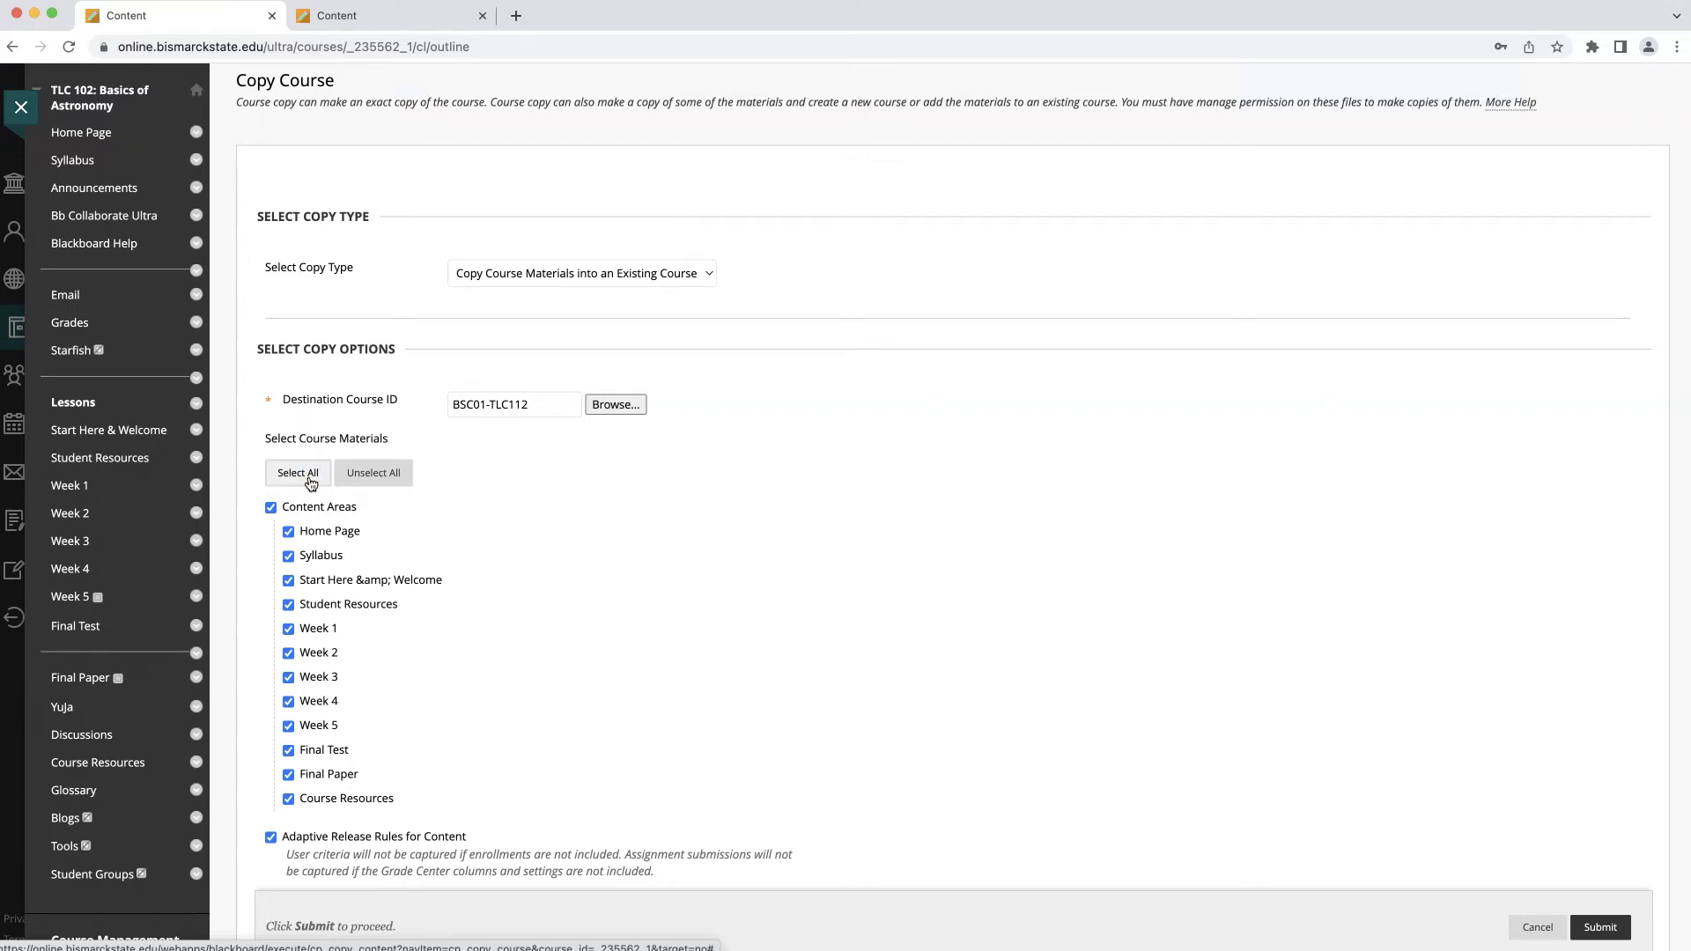
left_click(375, 476)
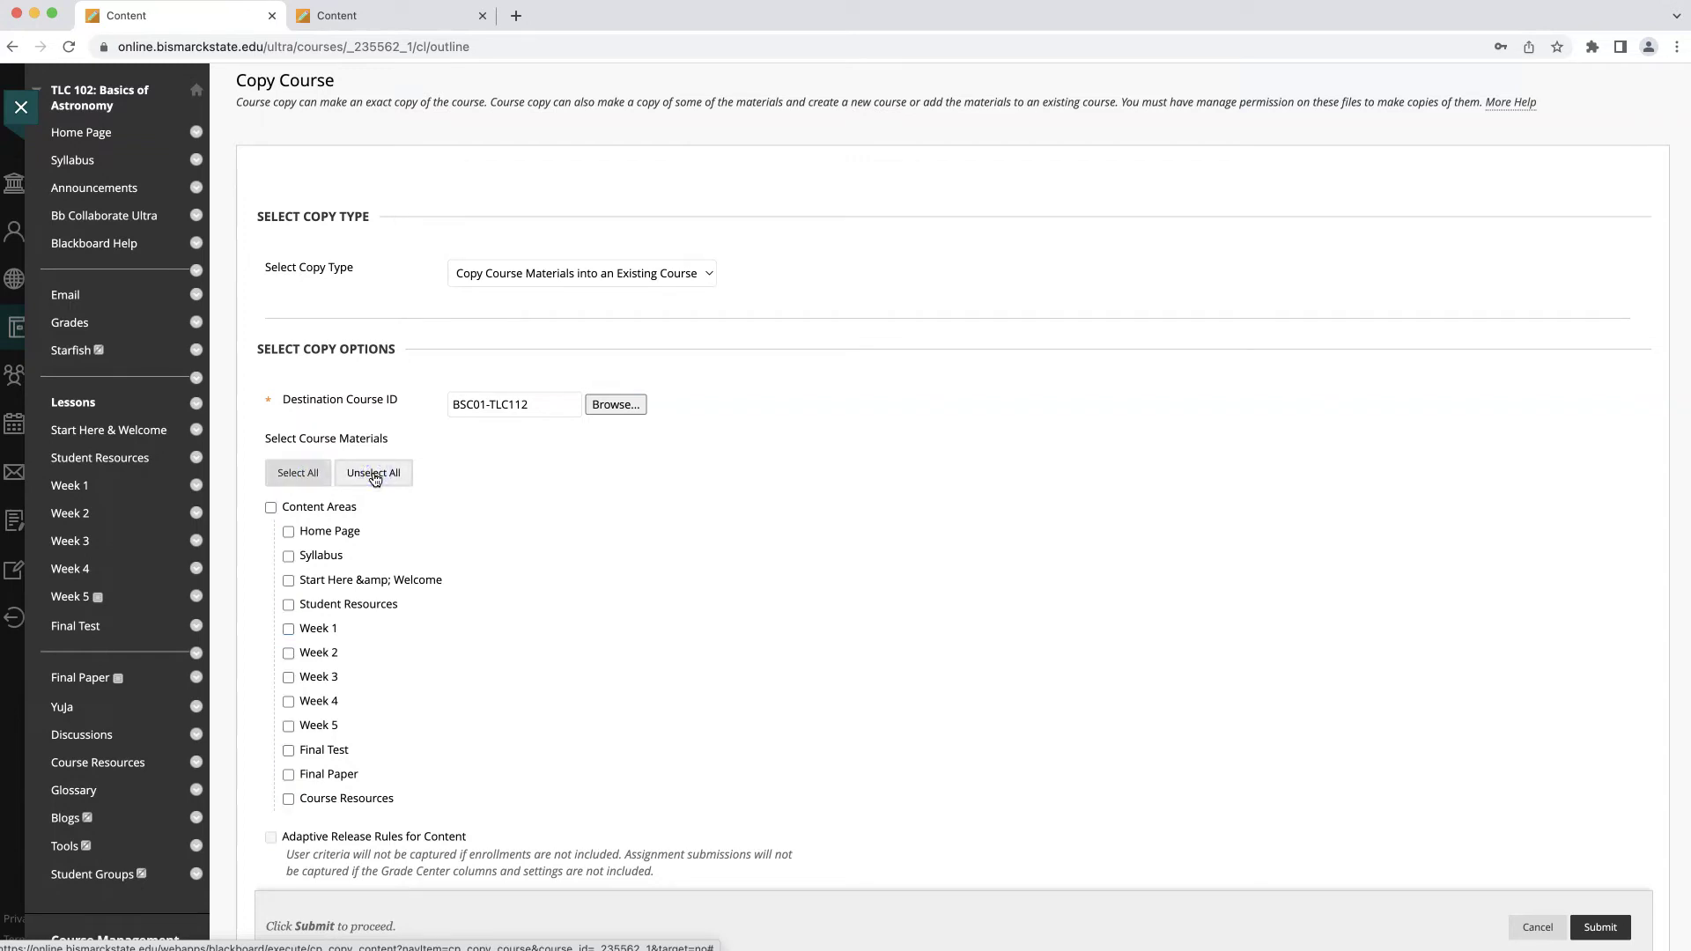
left_click(288, 627)
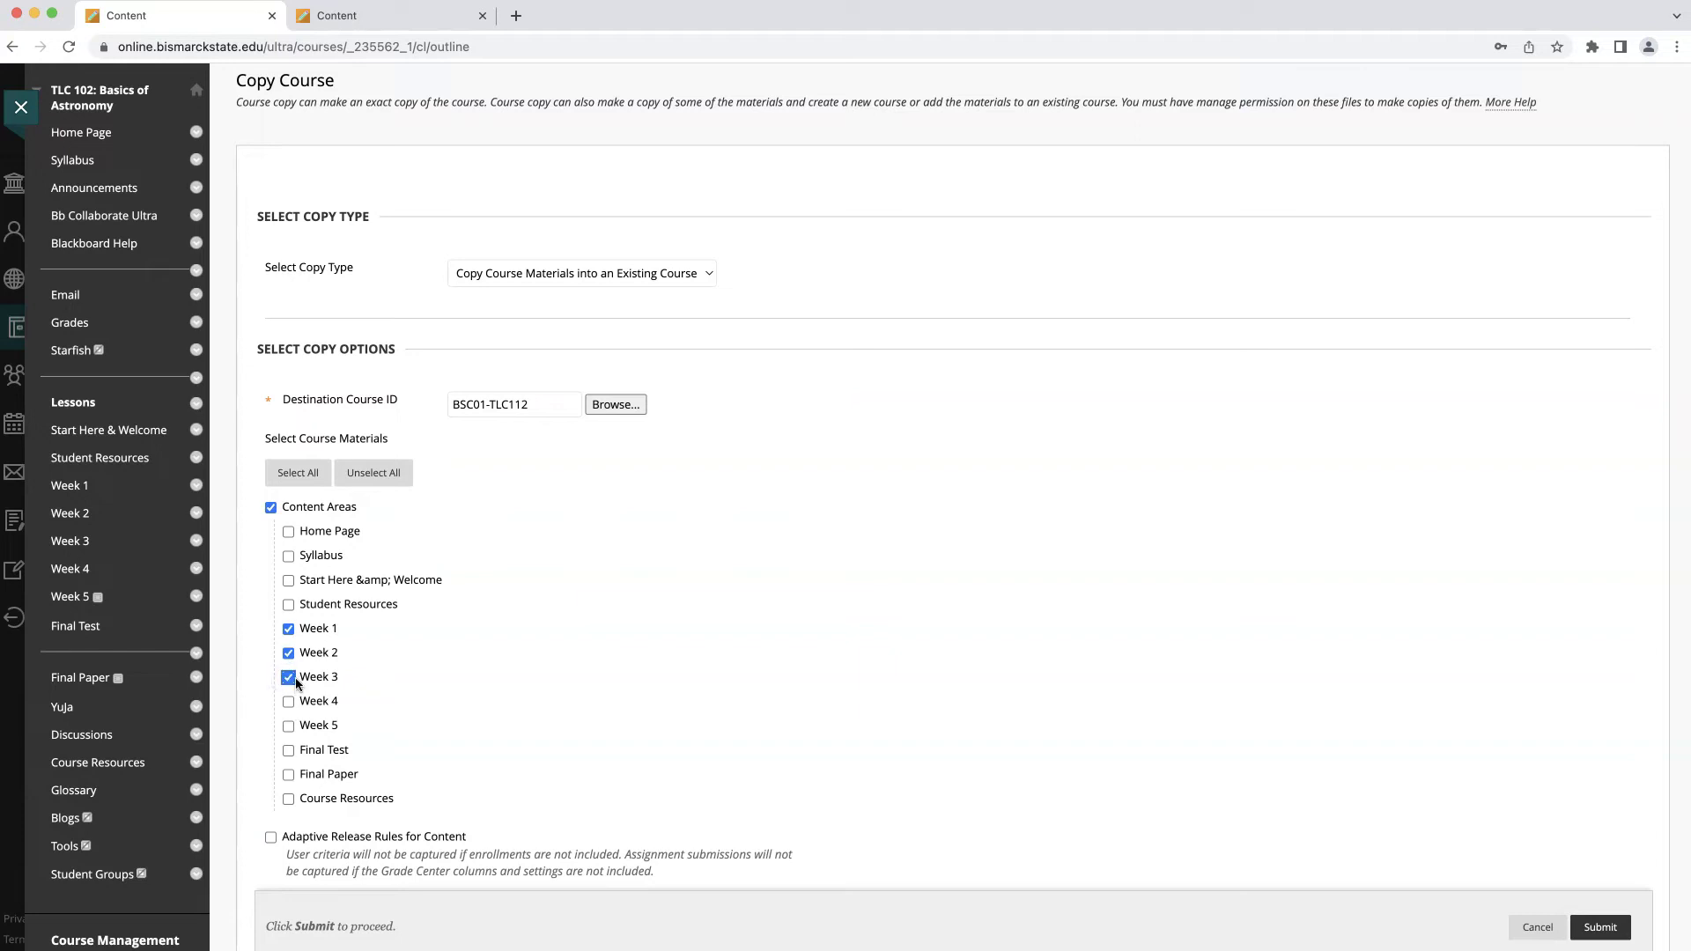
left_click(302, 477)
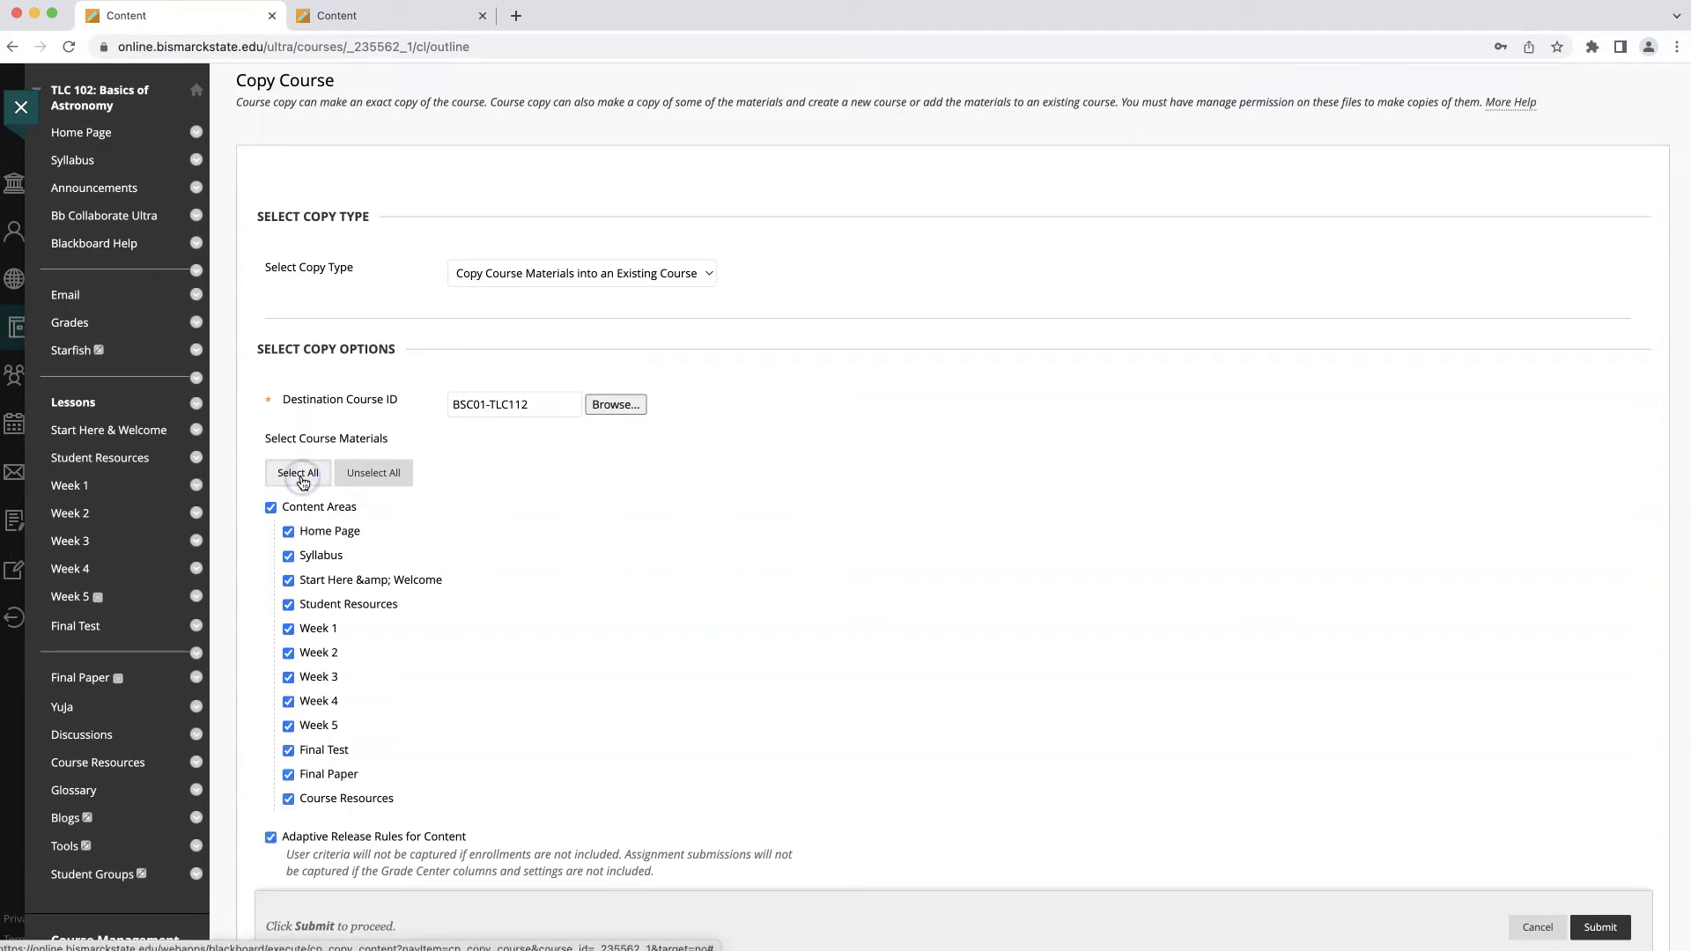
scroll(402, 645, "down", 3)
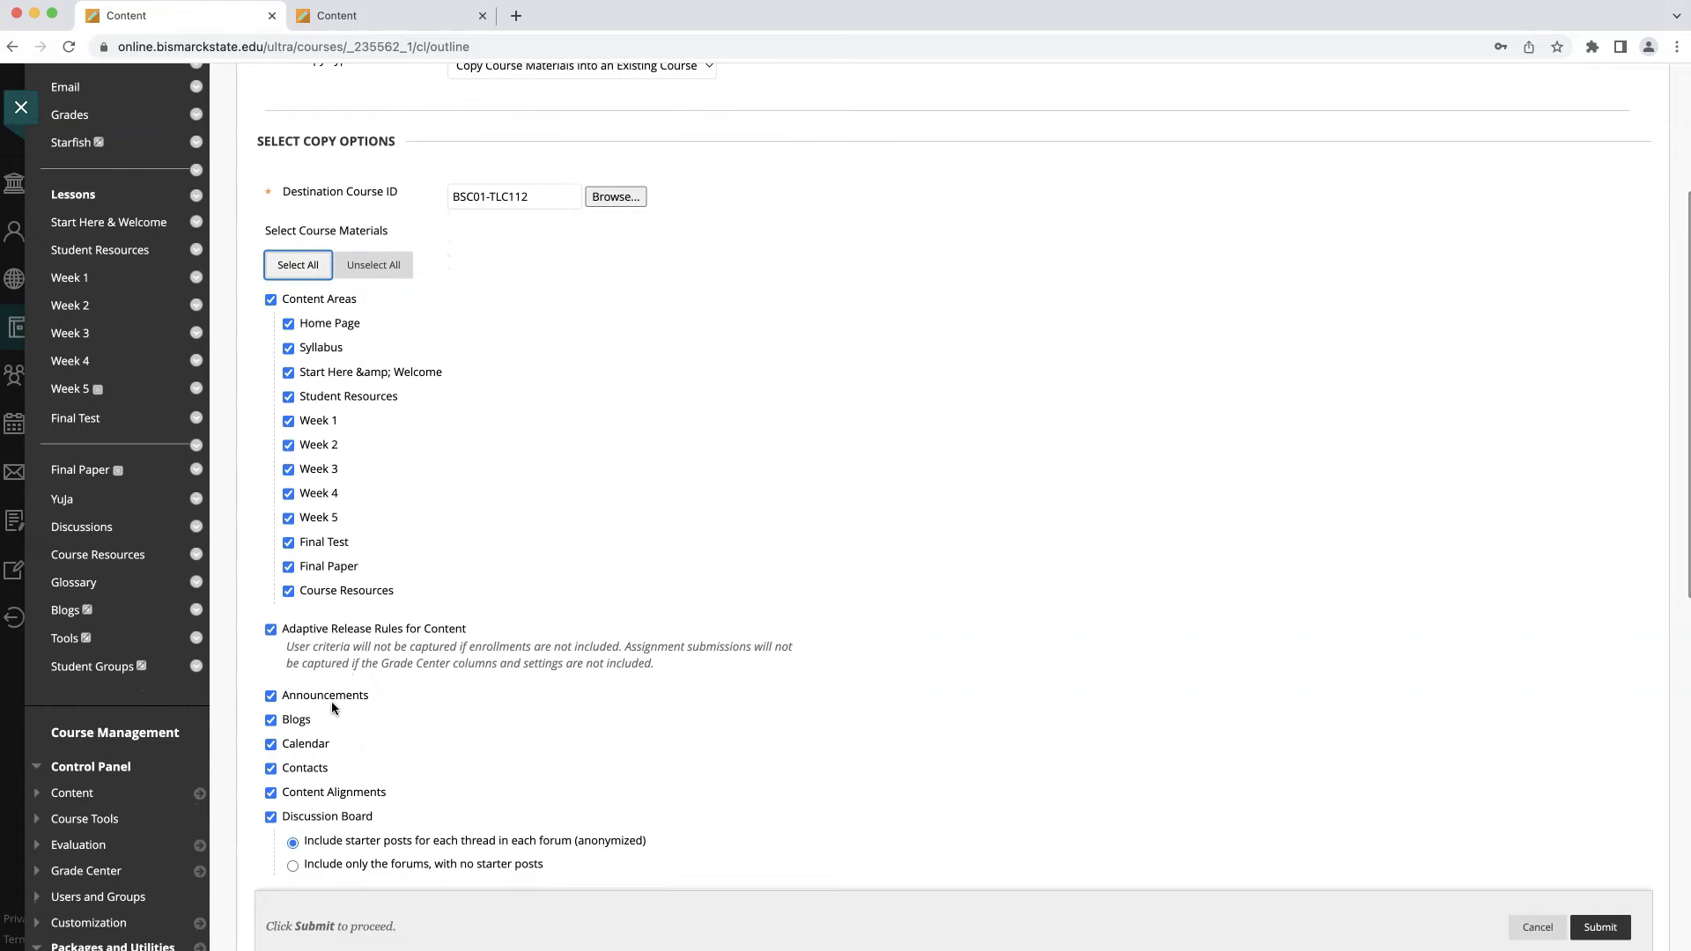
scroll(341, 744, "down", 2)
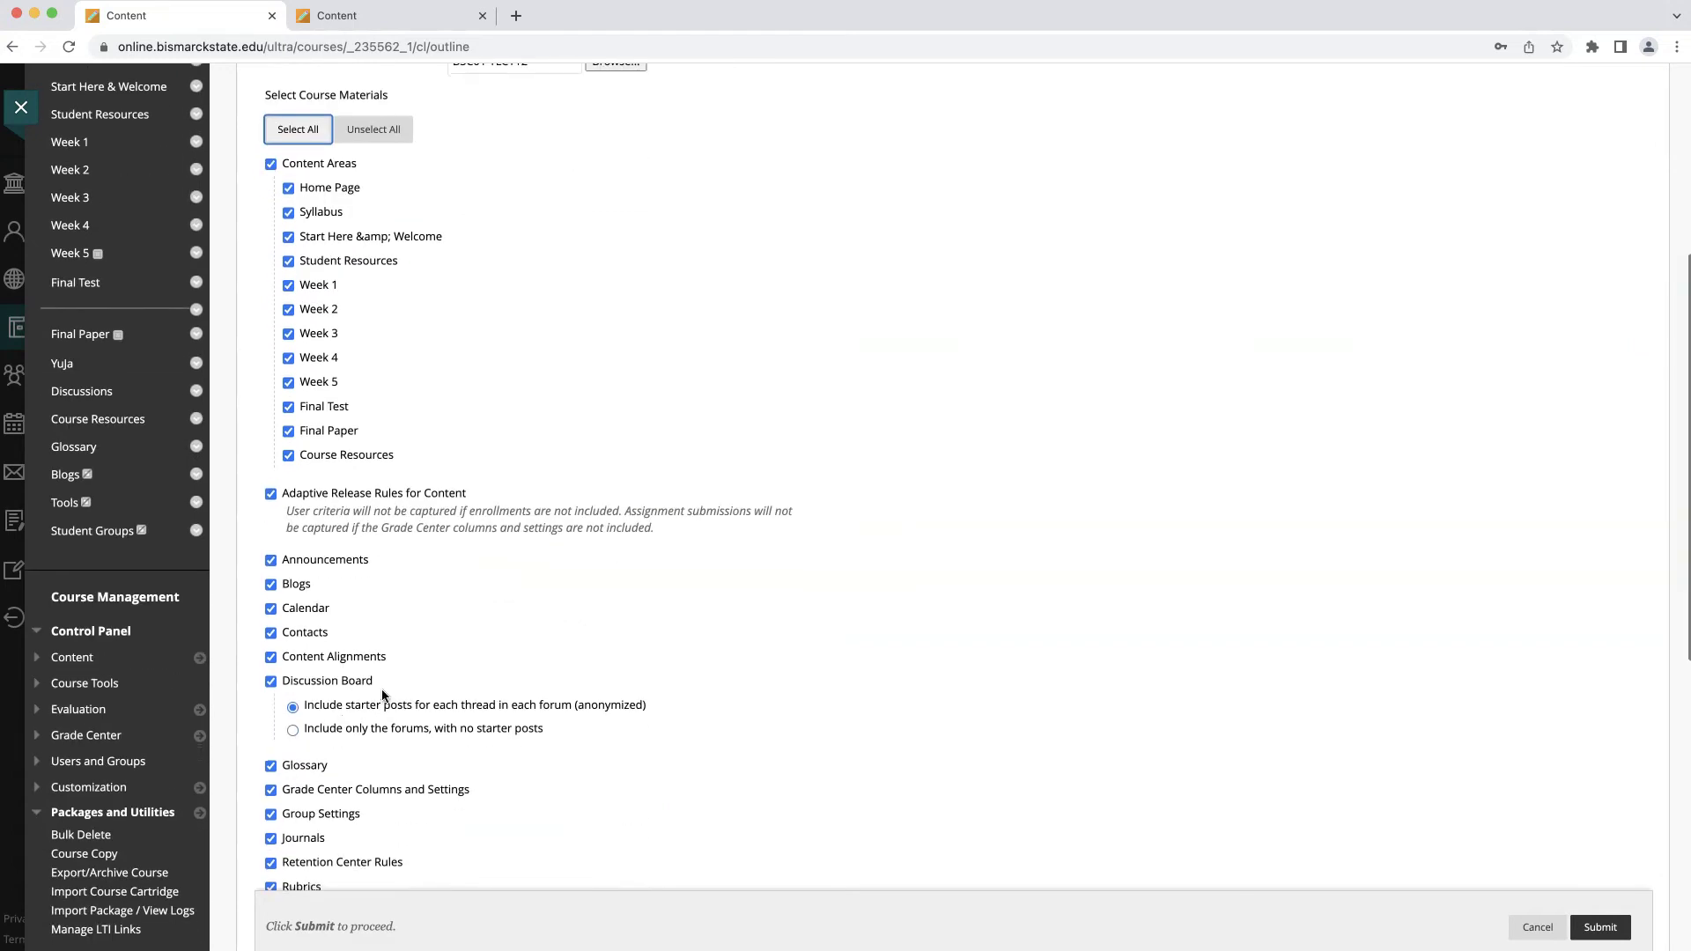
scroll(339, 698, "down", 6)
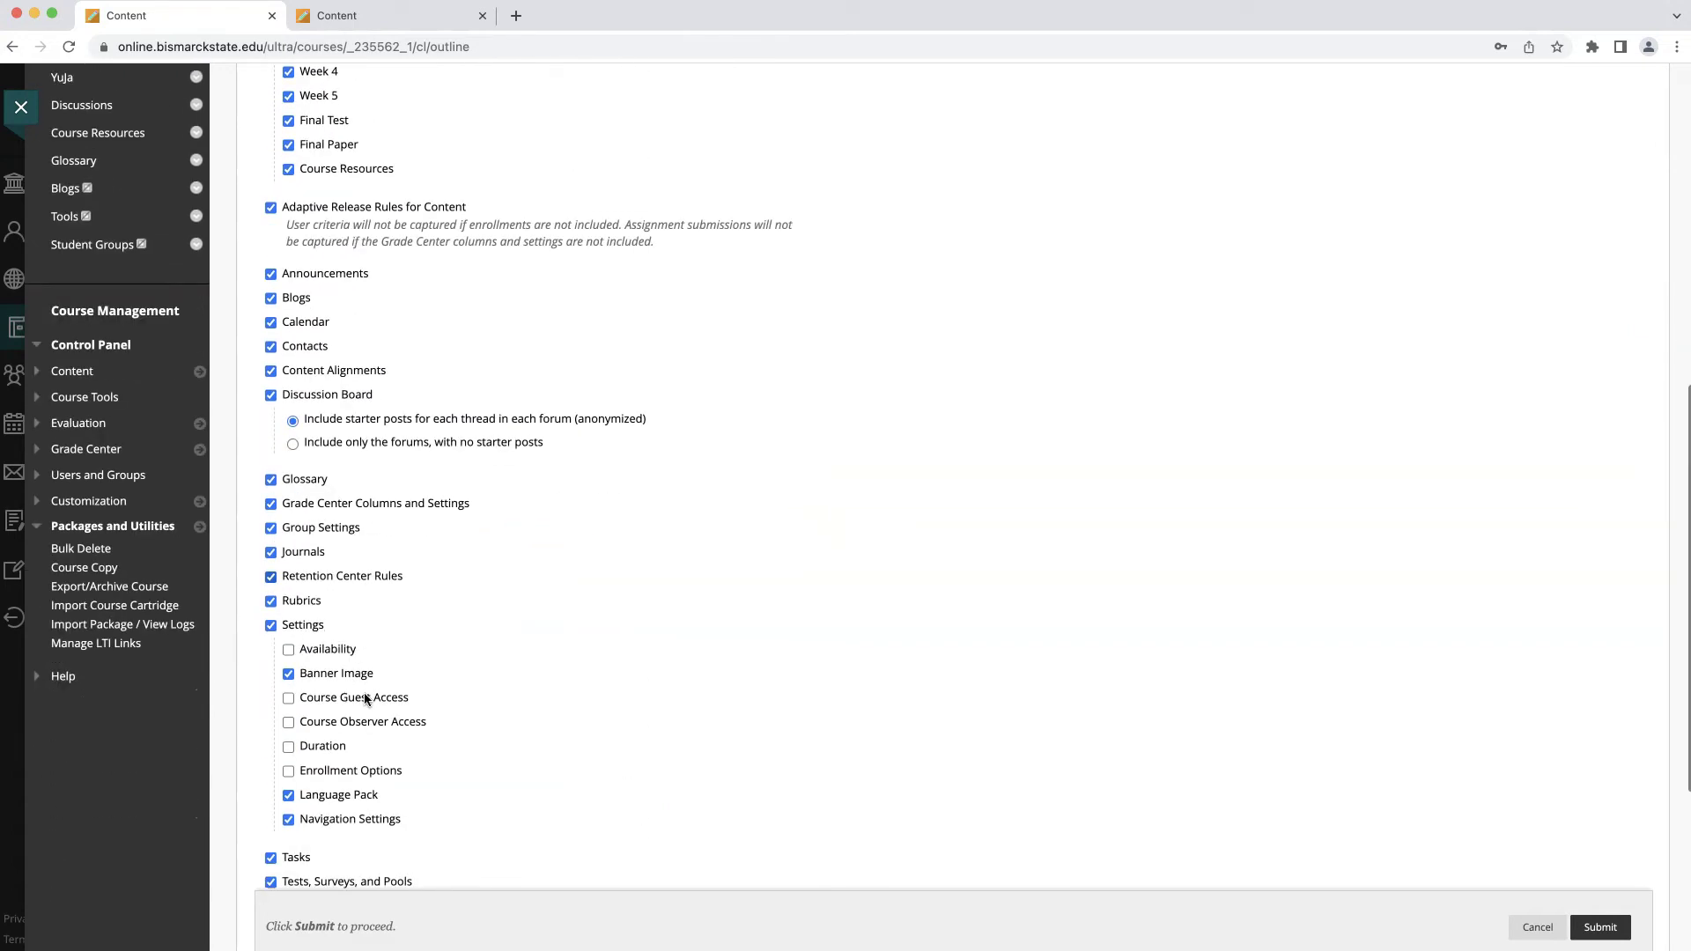
scroll(362, 695, "down", 1)
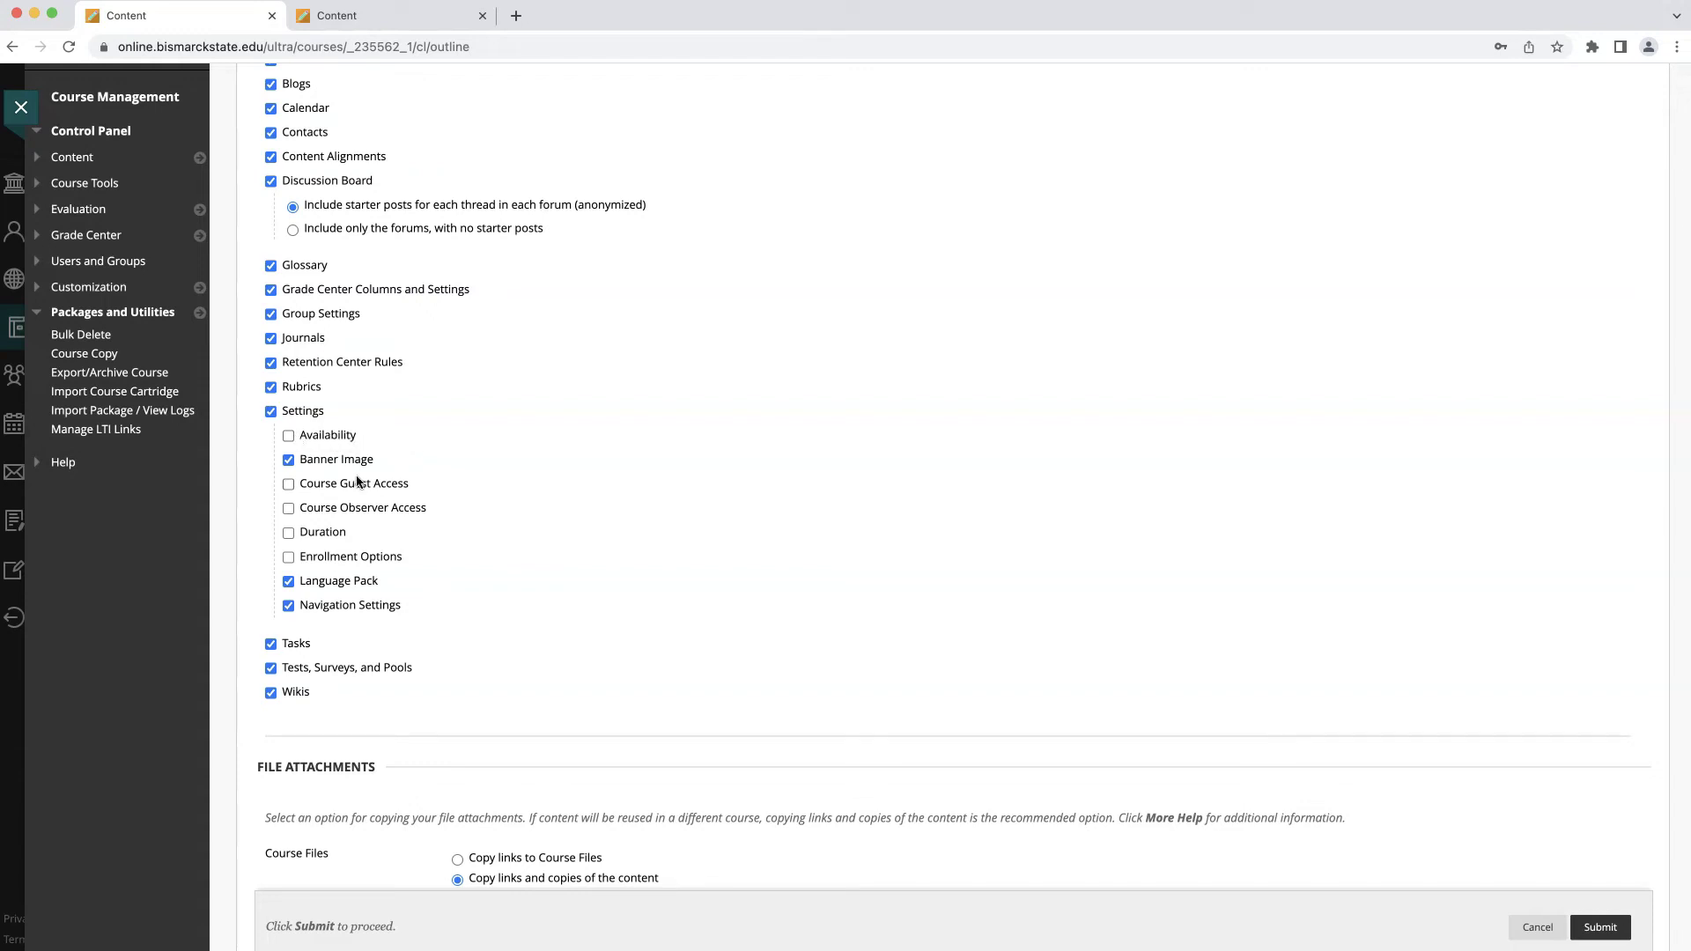
scroll(408, 523, "down", 3)
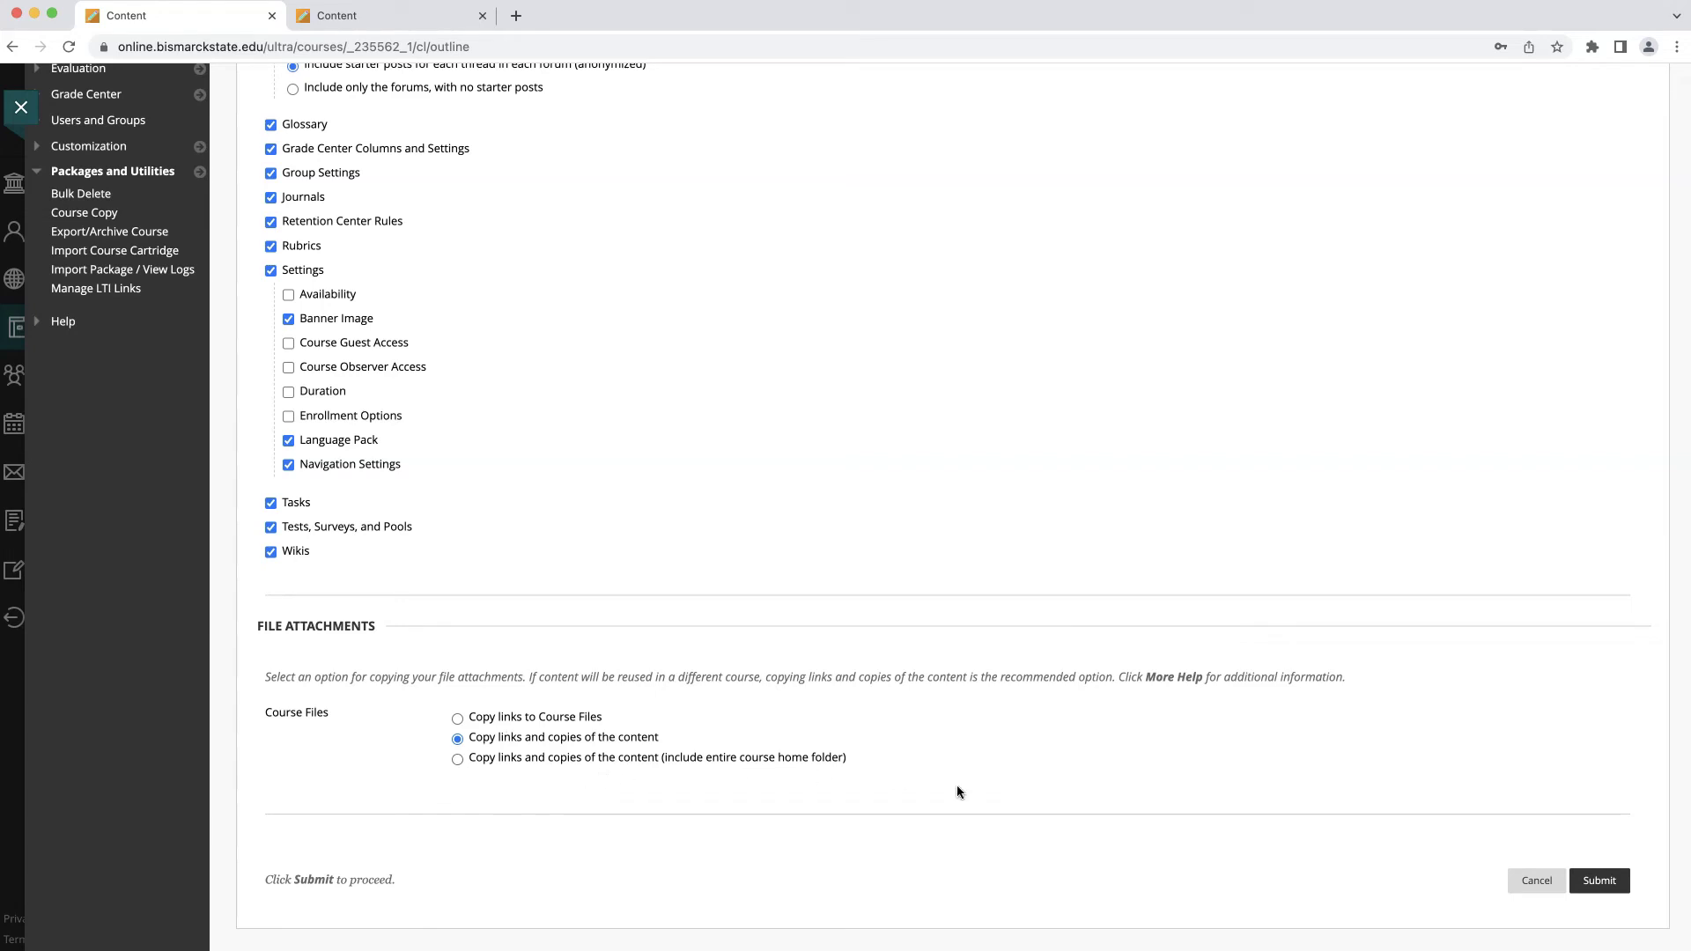
- Submit the course copy and move to the window showing TLC 112
left_click(1601, 880)
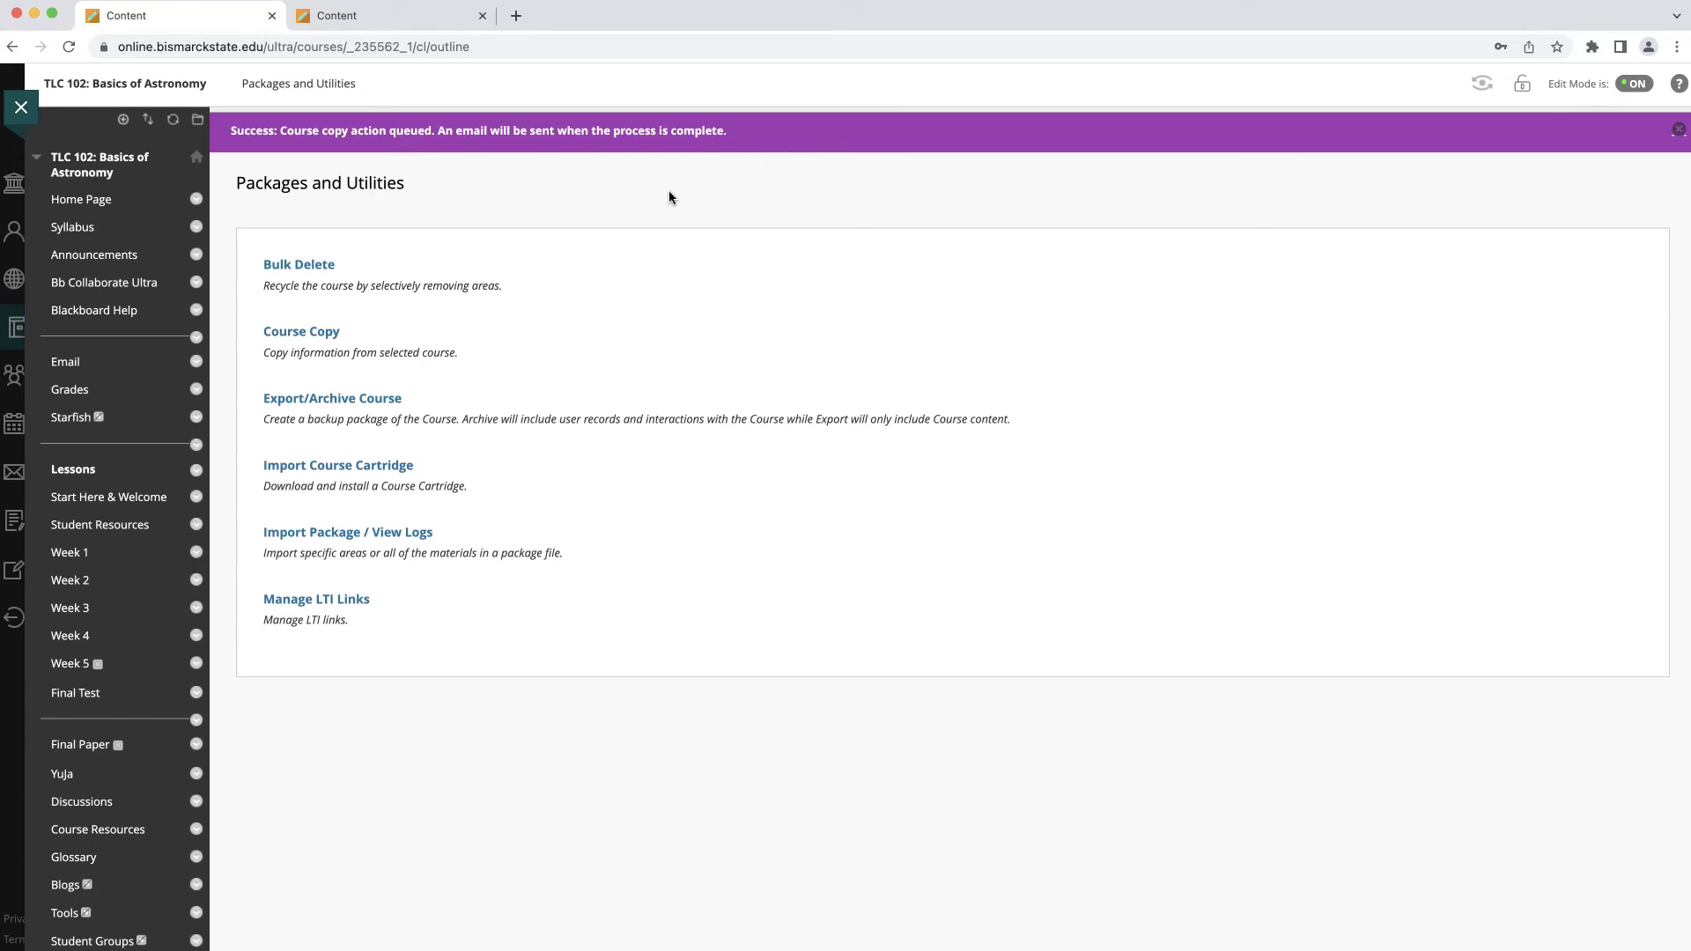
key("ctrl+Right")
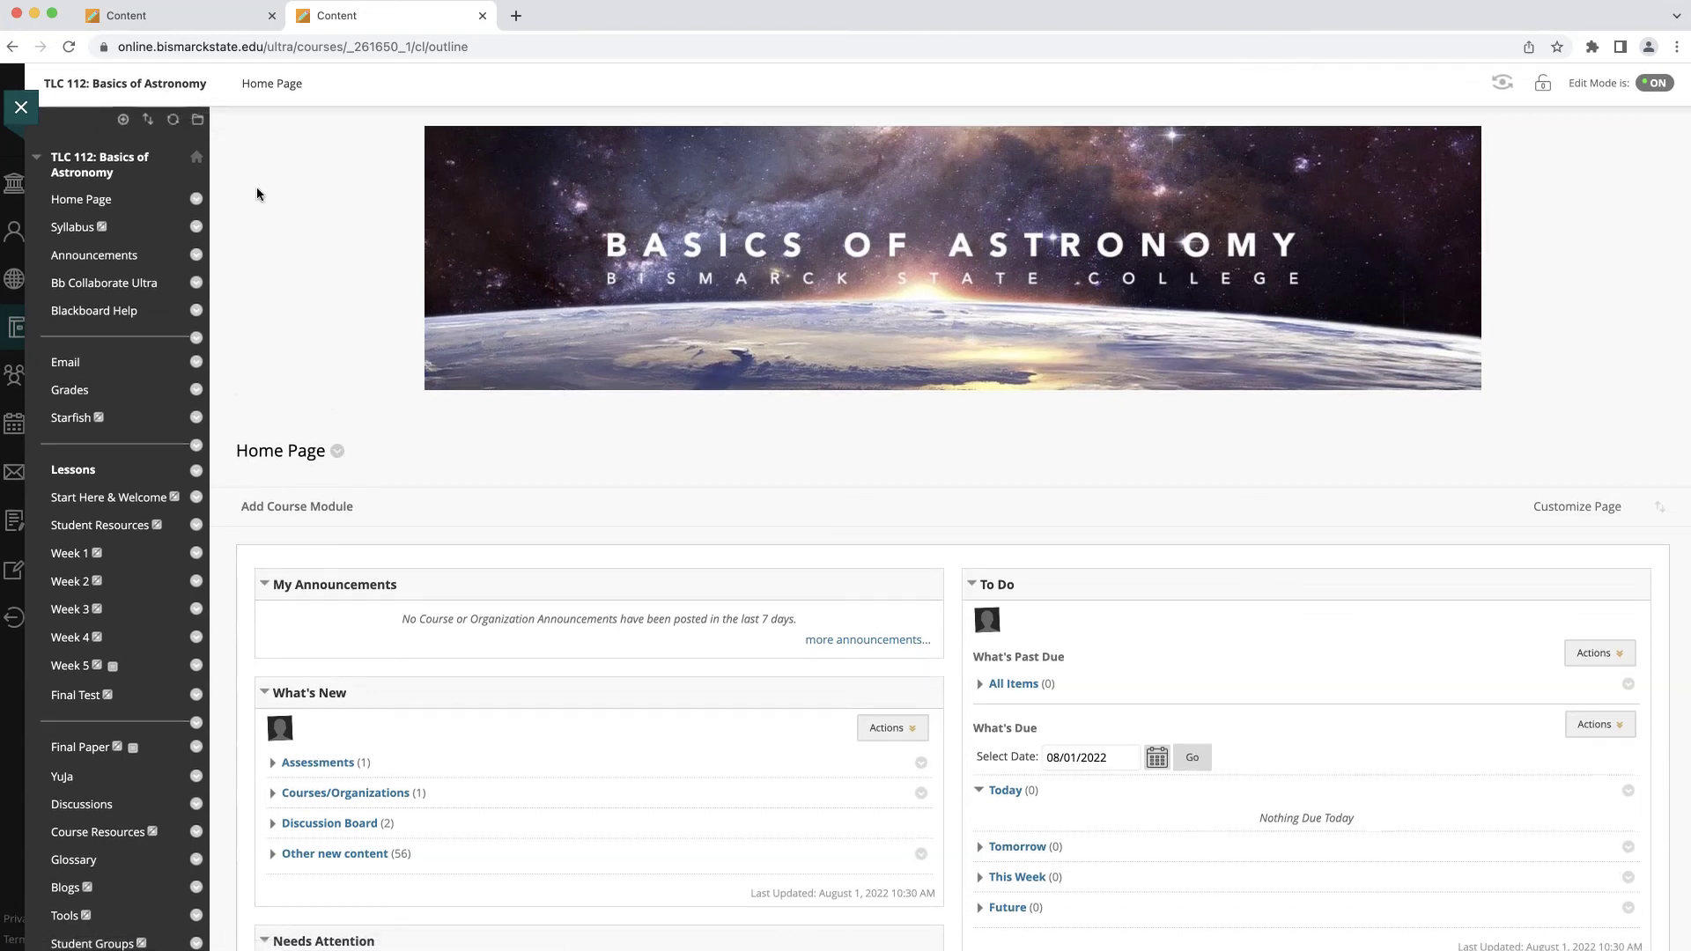
- Open TLC 112's Week 2 page to review its reading, PowerPoint and Unit 2 video
left_click(123, 119)
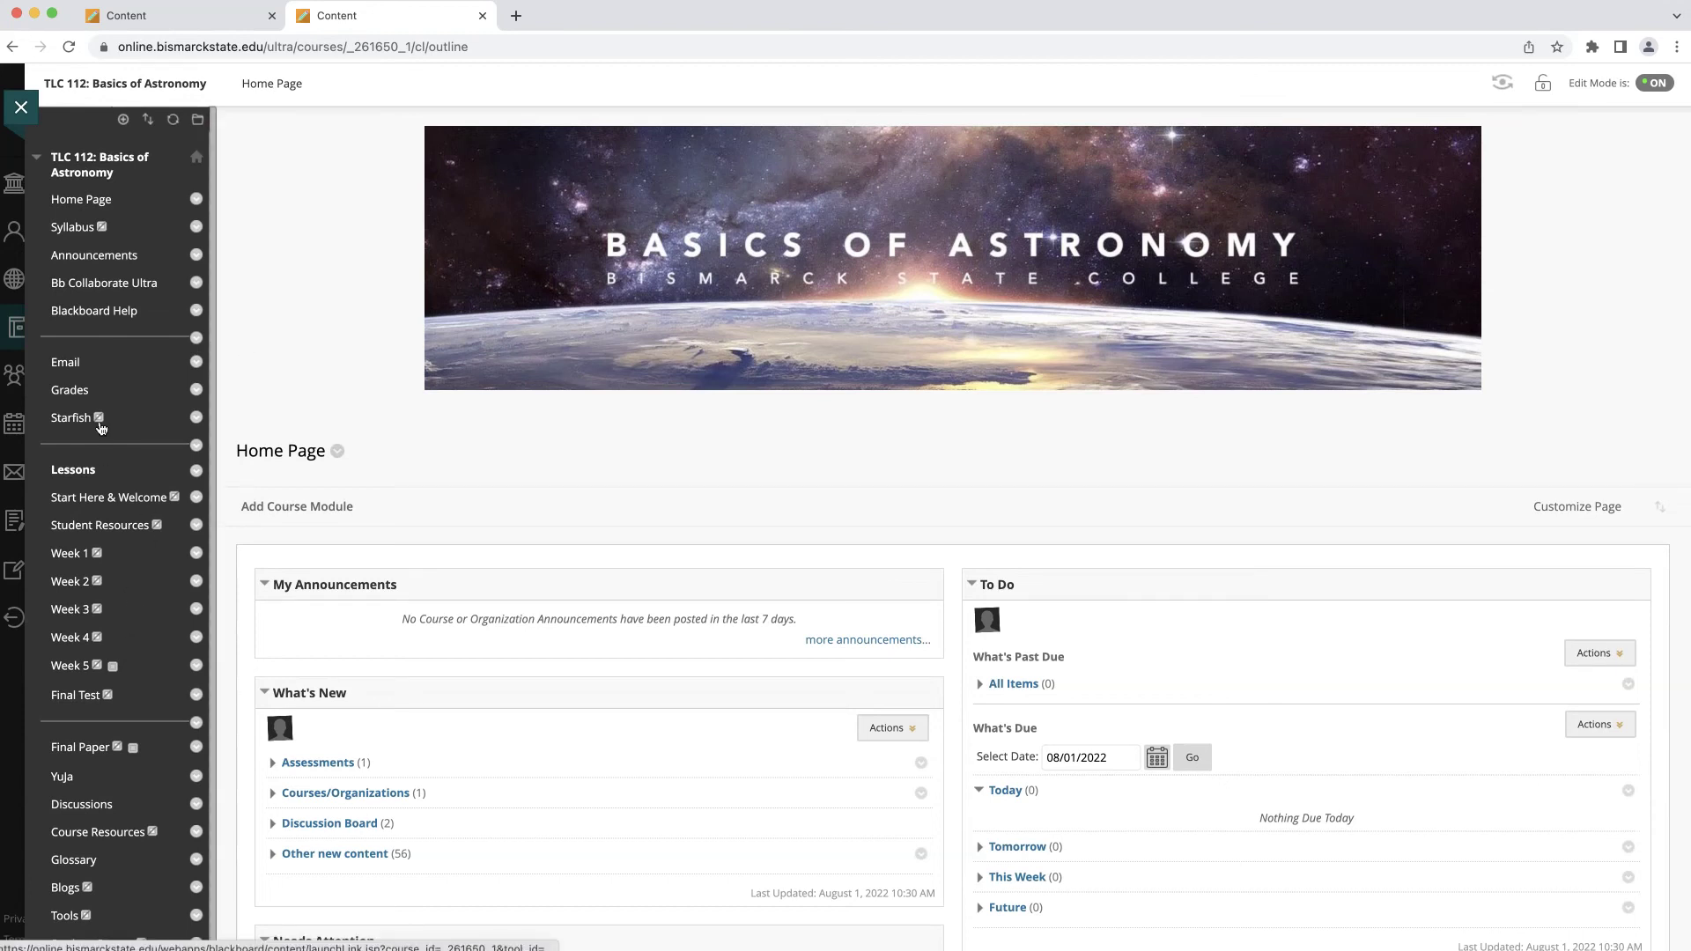
left_click(66, 584)
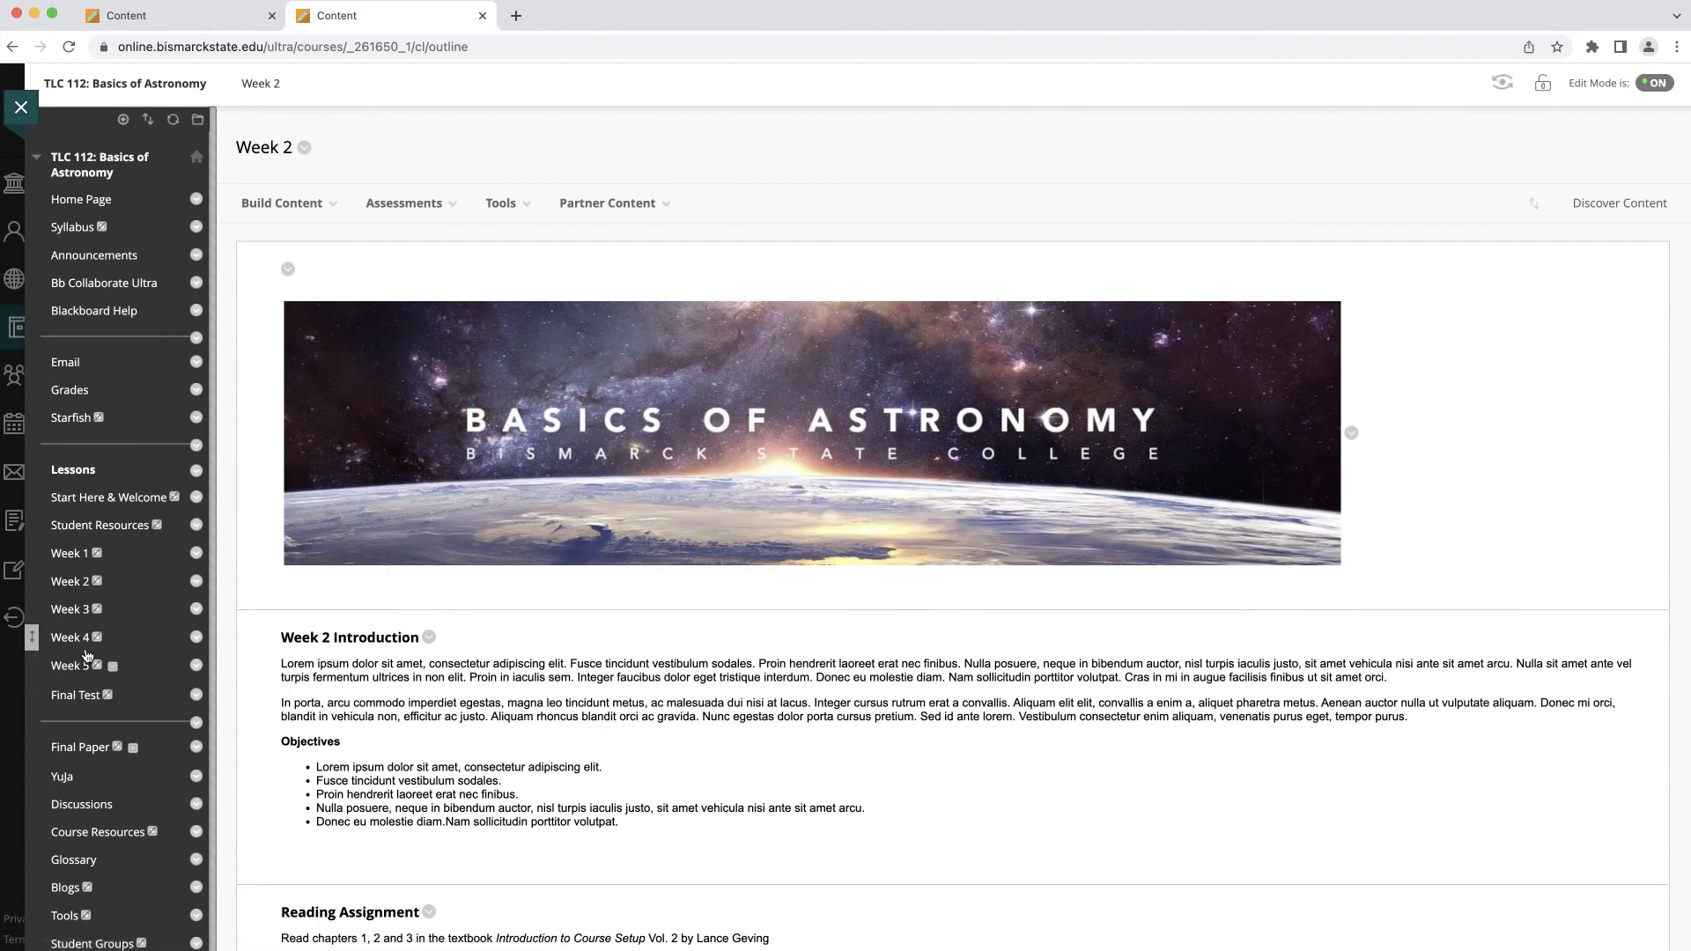
scroll(88, 655, "down", 2)
scroll(88, 655, "down", 3)
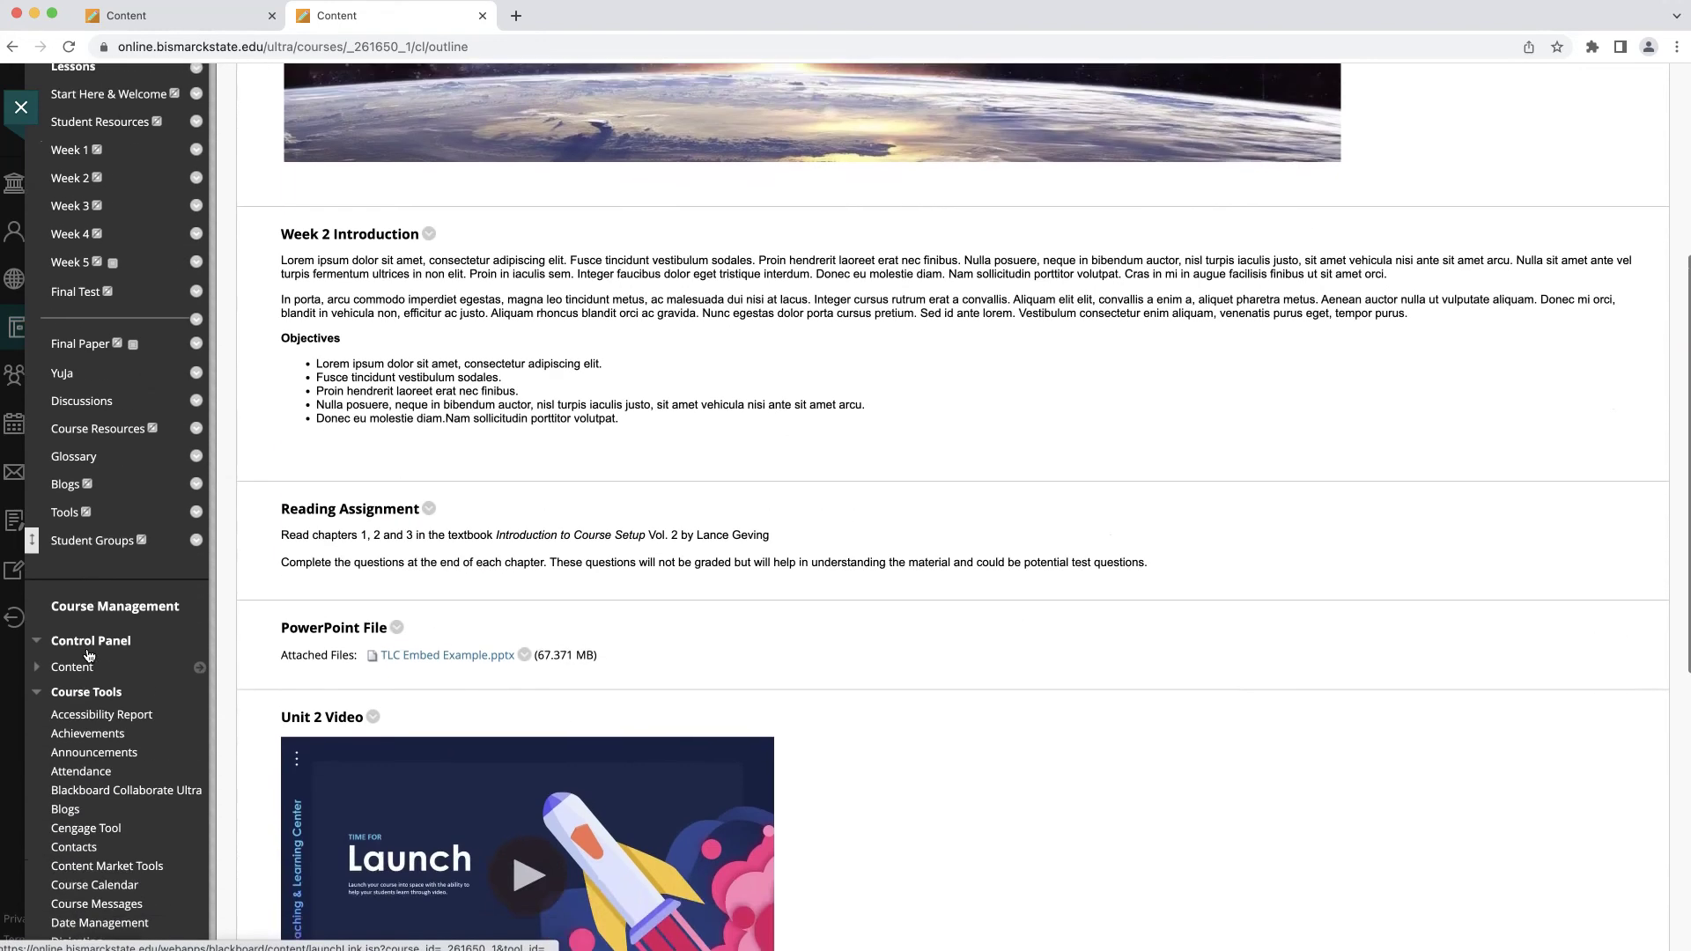
scroll(114, 608, "down", 6)
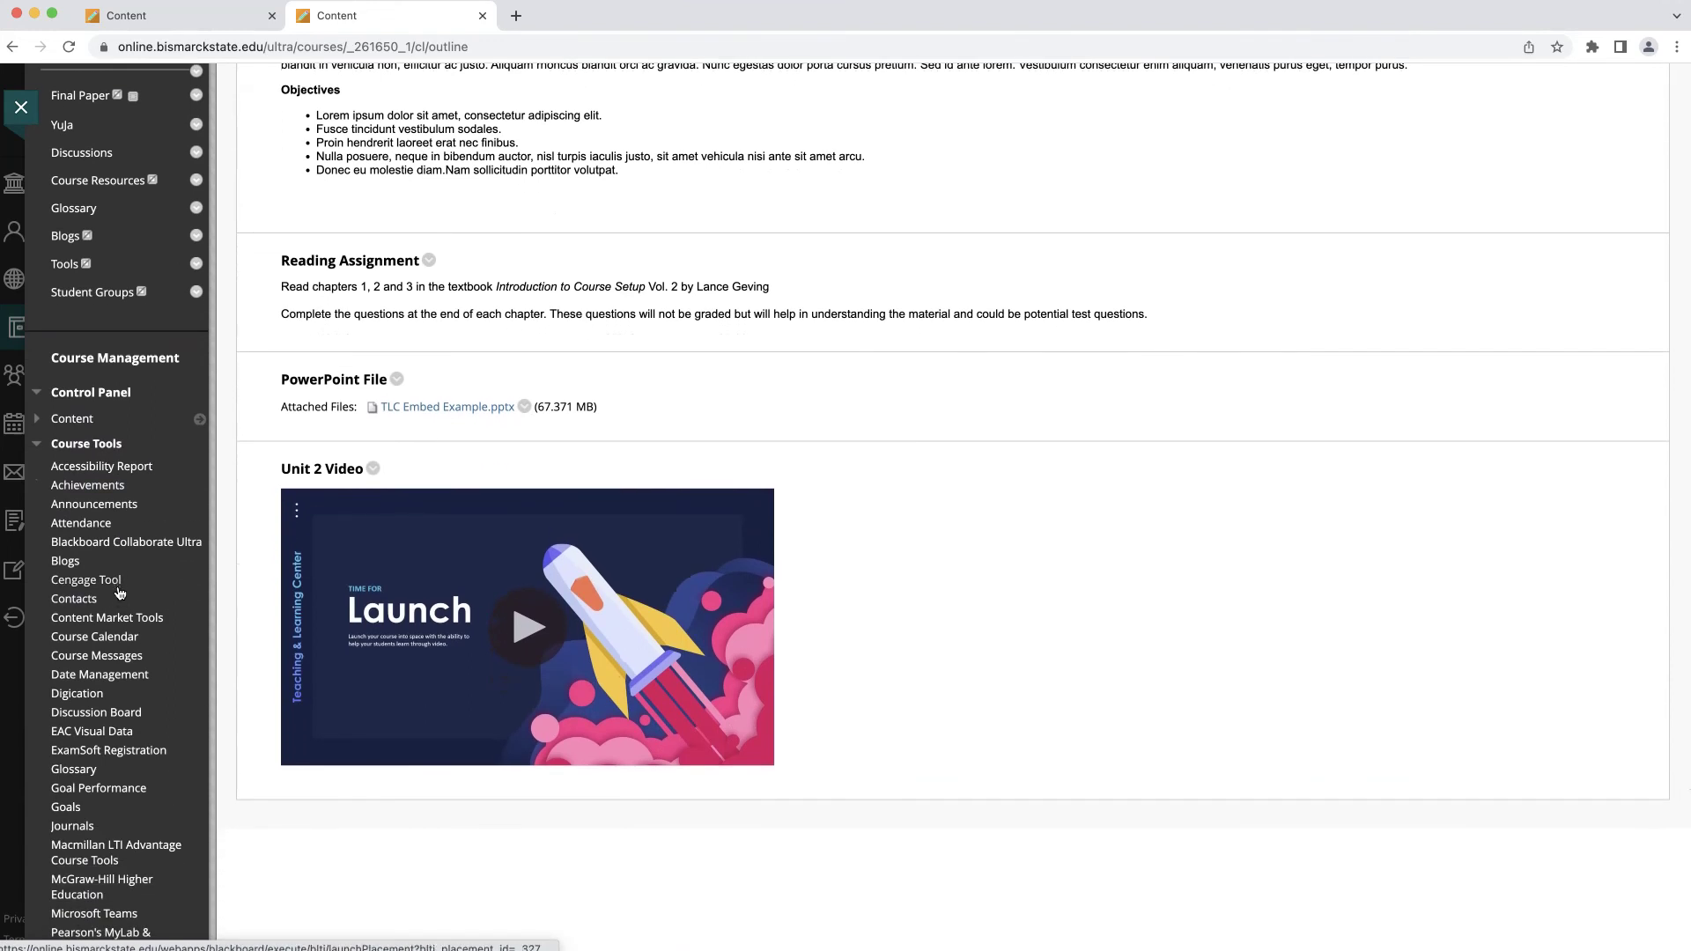
- Open Date Management under Course Tools for TLC 112
left_click(117, 675)
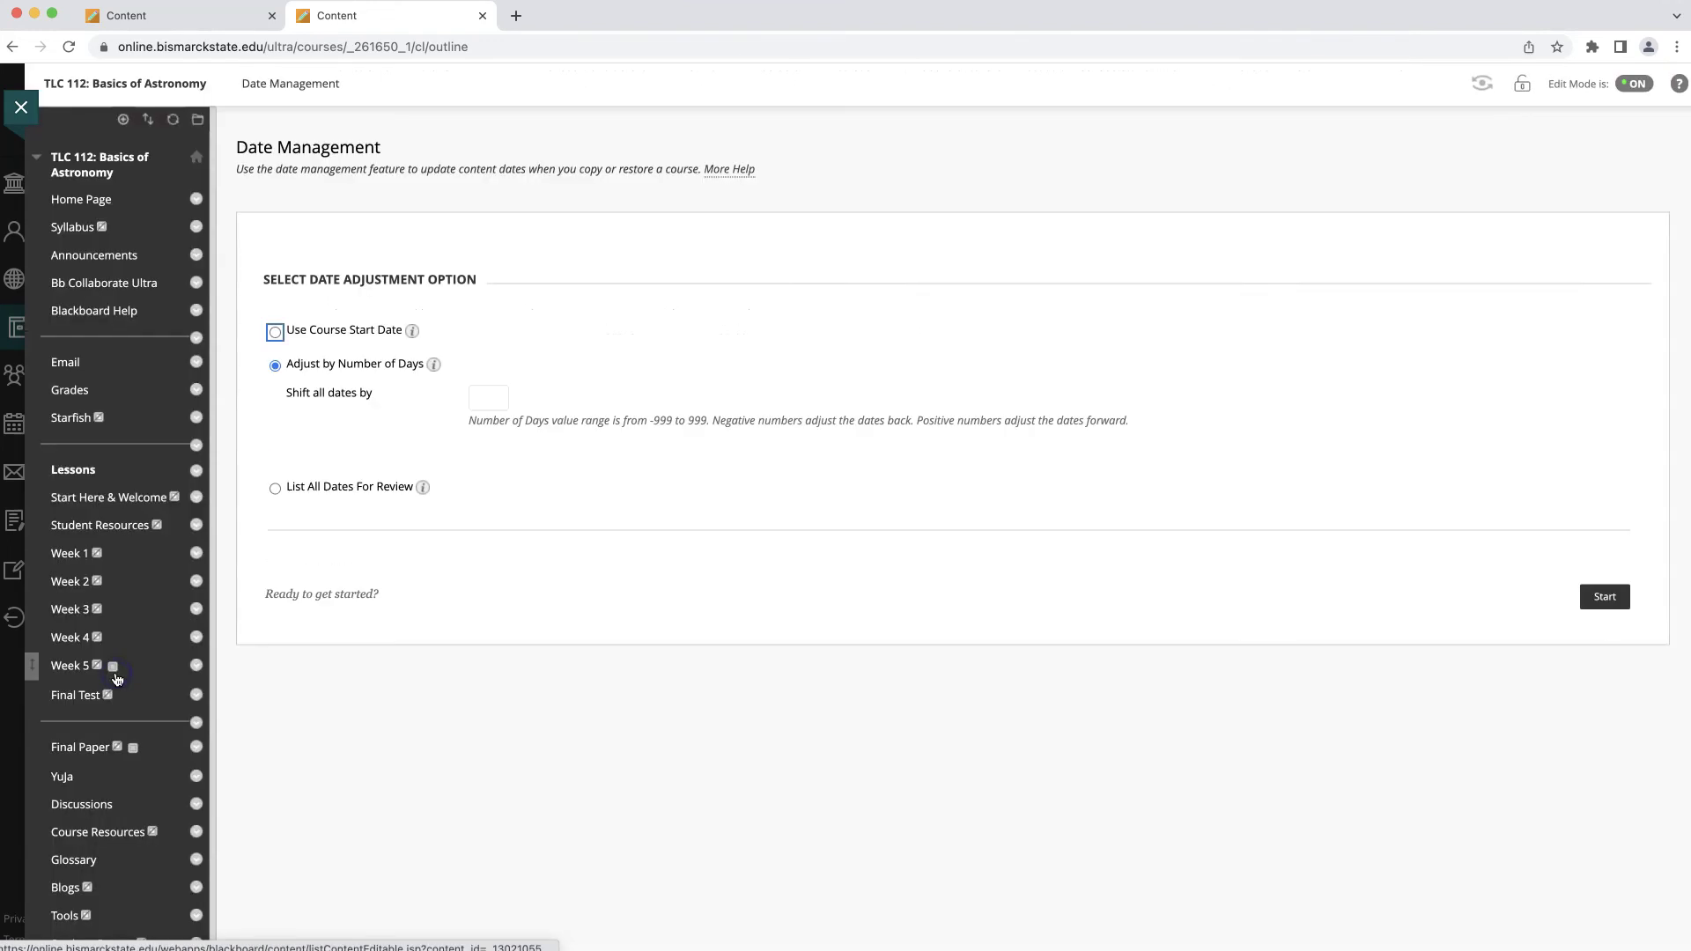